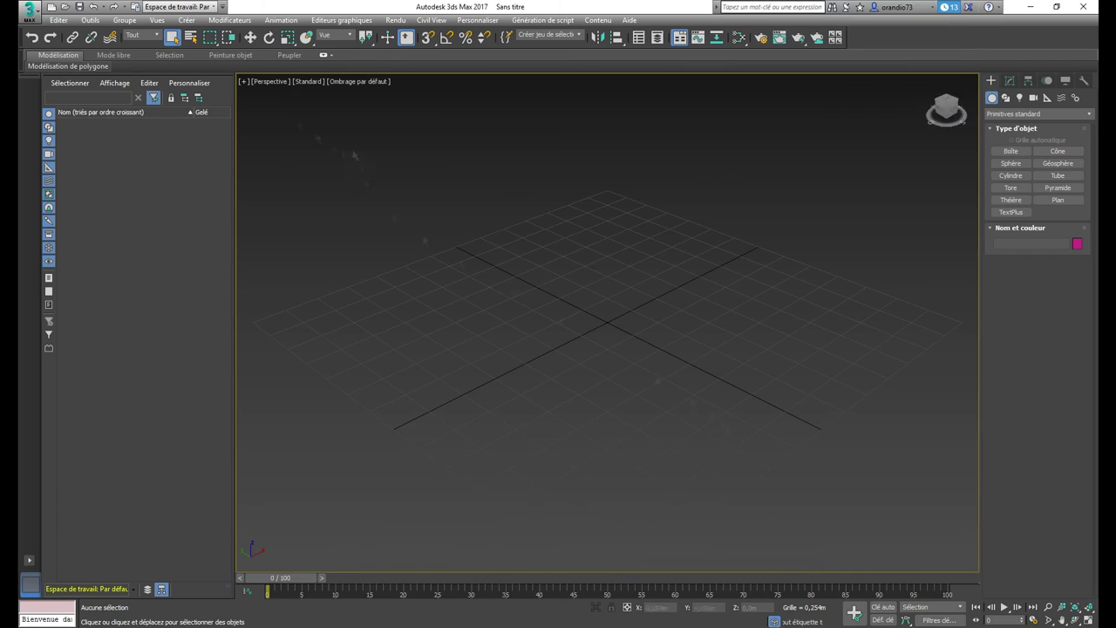
Rename Plan001 to Grotte and give it a dark object colour.
scroll(616, 364, "down", 2)
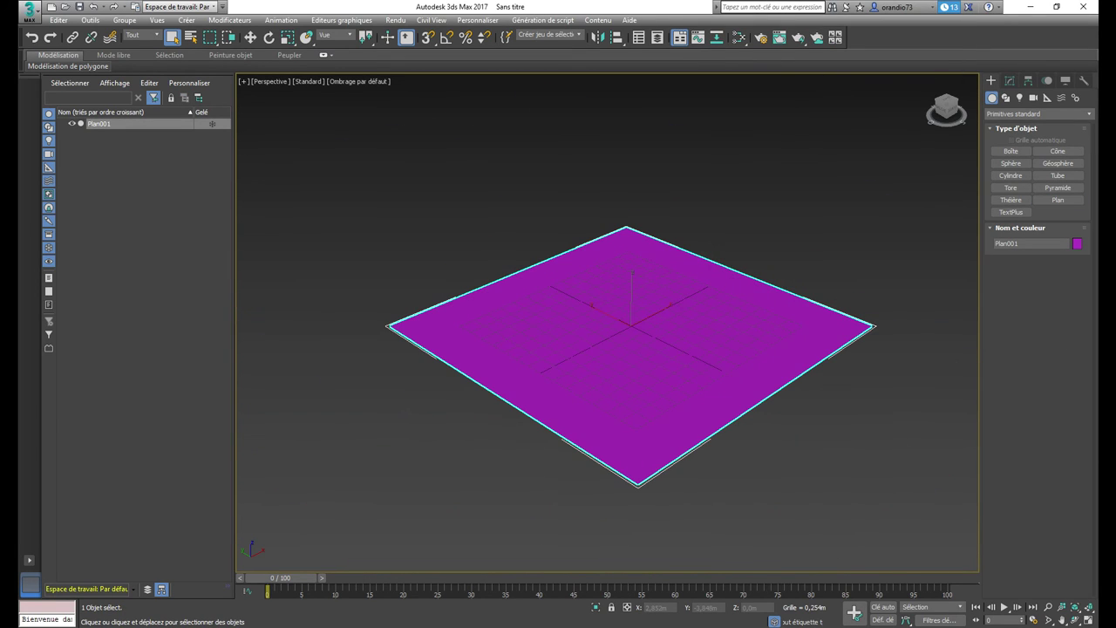
left_click(1010, 81)
type("Grotte")
left_click(1089, 97)
left_click(623, 381)
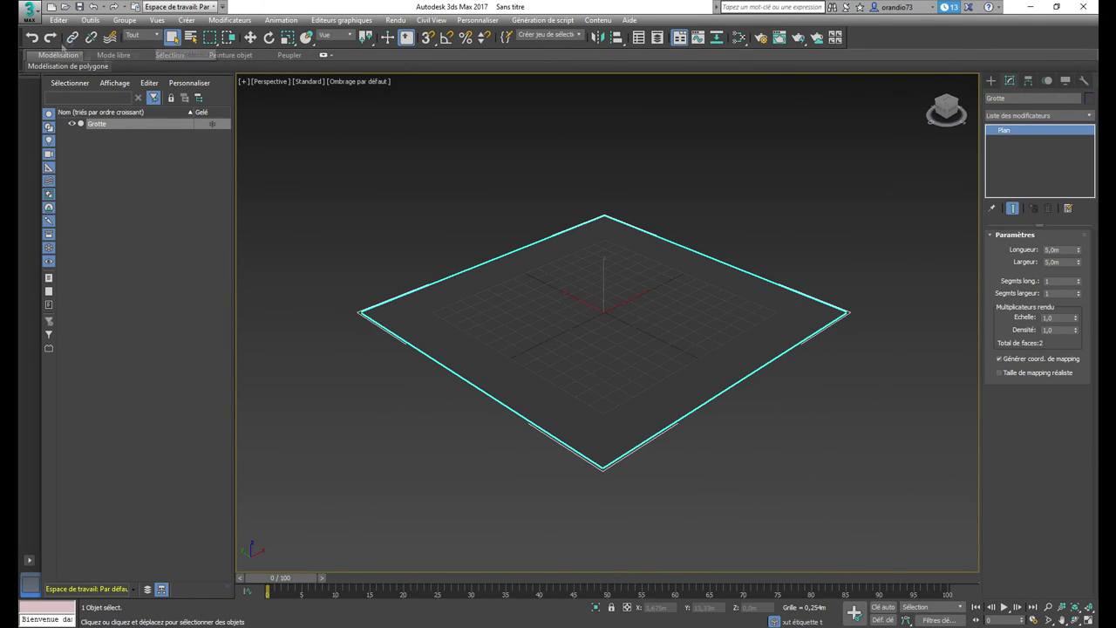
Convert Grotte to Editable Poly and nudge it slightly off the origin.
key("F4")
scroll(615, 344, "up", 2)
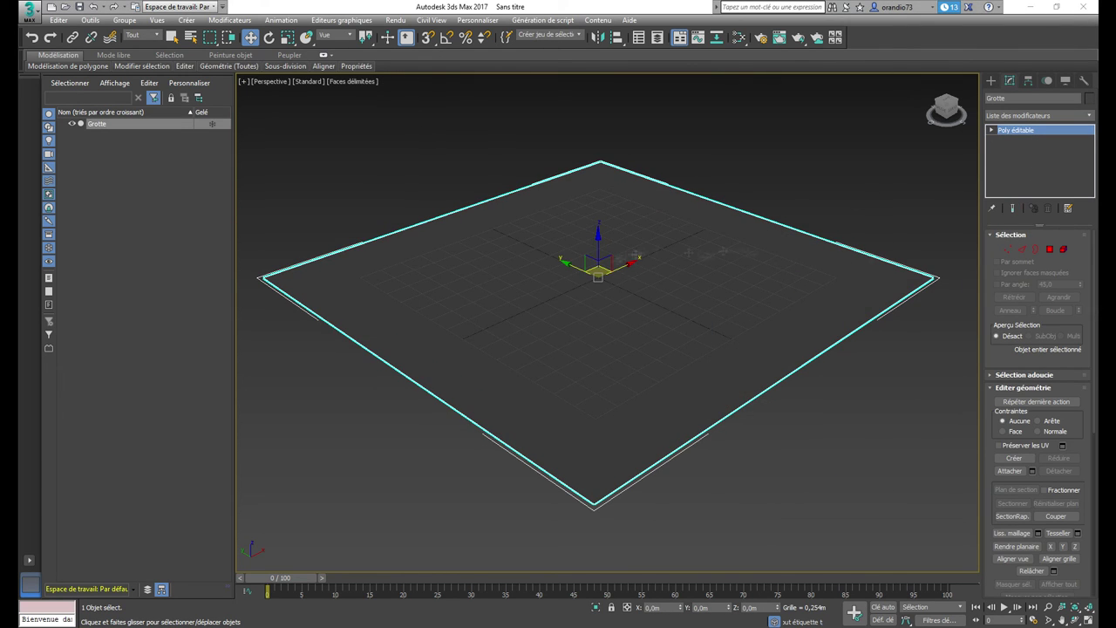
left_click_drag(546, 309, 561, 319)
Connect new edges across the plane and chamfer them.
key("2")
right_click(622, 295)
left_click(593, 334)
right_click(553, 317)
left_click(531, 386)
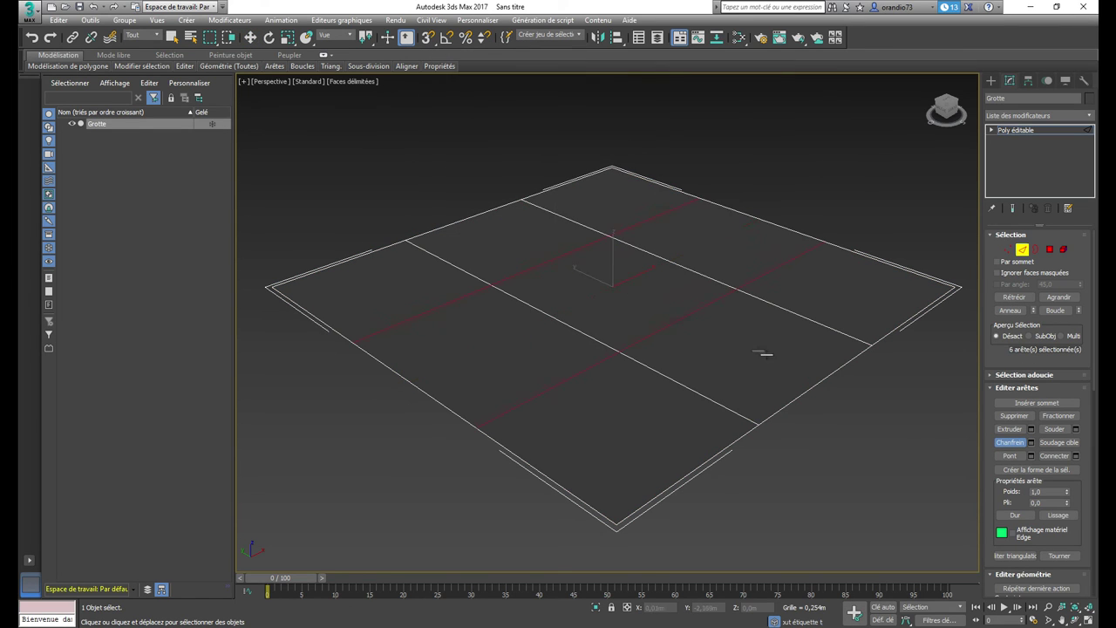
Pull the selected border edges upward to raise a wall.
double_click(689, 197)
right_click(742, 214)
left_click(764, 178)
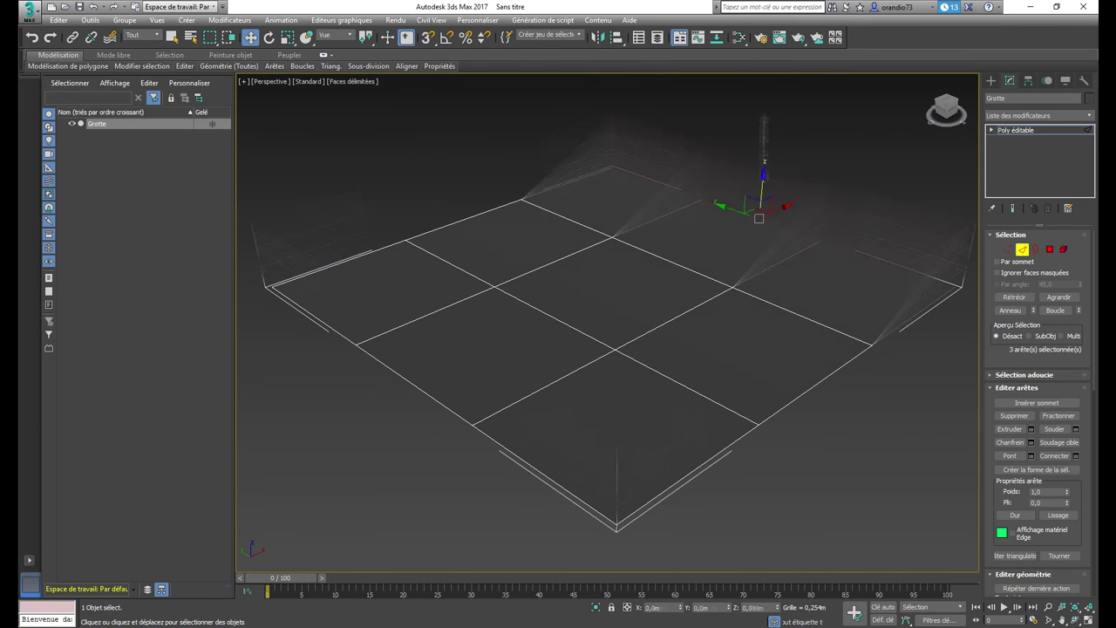
left_click_drag(759, 218, 759, 124, "shift")
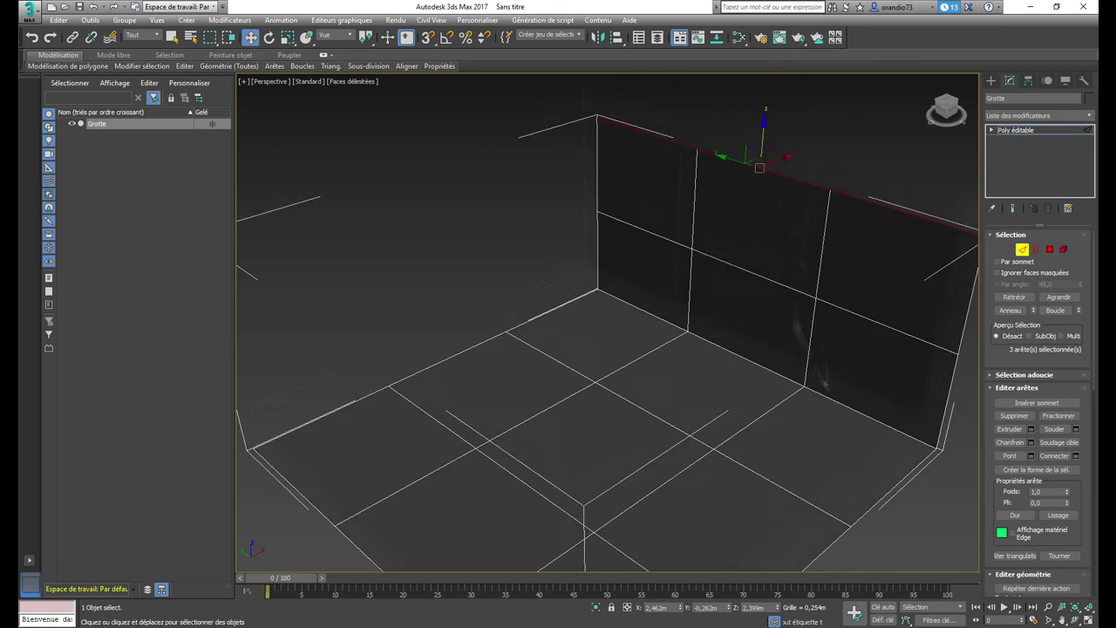
middle_click_drag(759, 125, 784, 341, "alt")
Extrude a wall polygon out into a tunnel block and reposition it.
key("4")
right_click(728, 330)
right_click(715, 332)
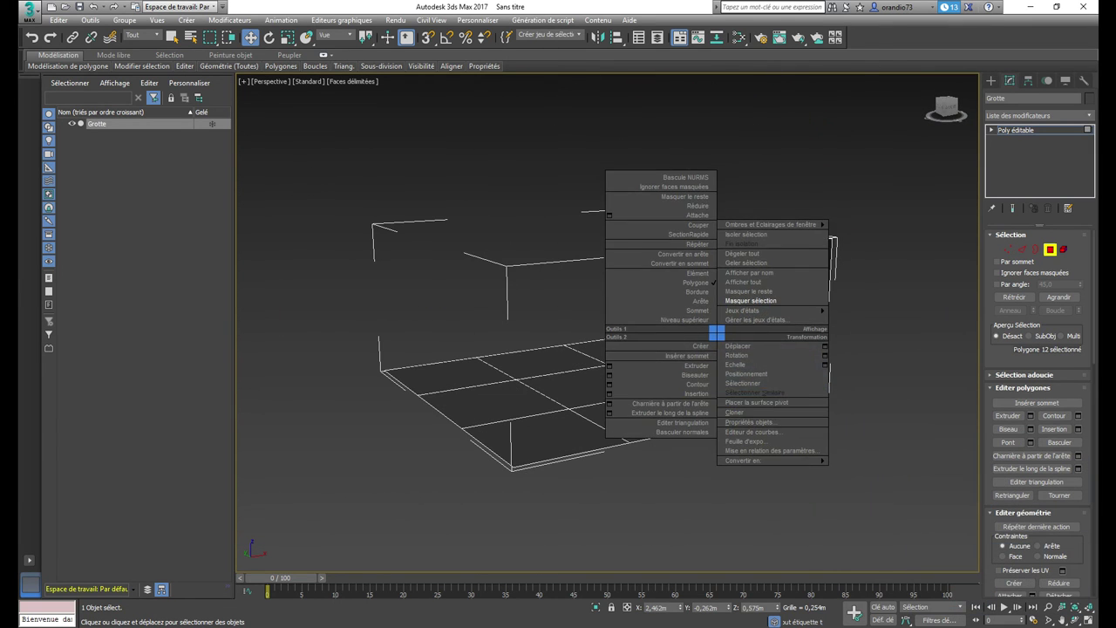
left_click(696, 365)
middle_click_drag(291, 533, 857, 328, "alt")
key("w")
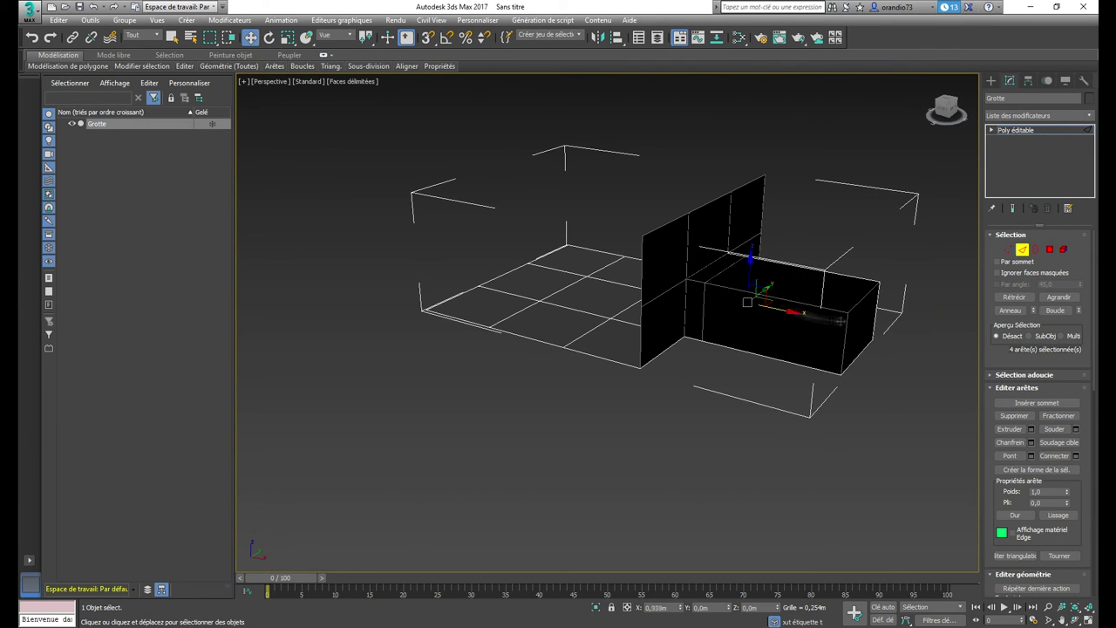
mouse_move(579, 443)
middle_mouse_down("alt")
mouse_move(665, 357)
mouse_move(807, 418)
mouse_move(502, 316)
middle_mouse_up("alt")
key("1")
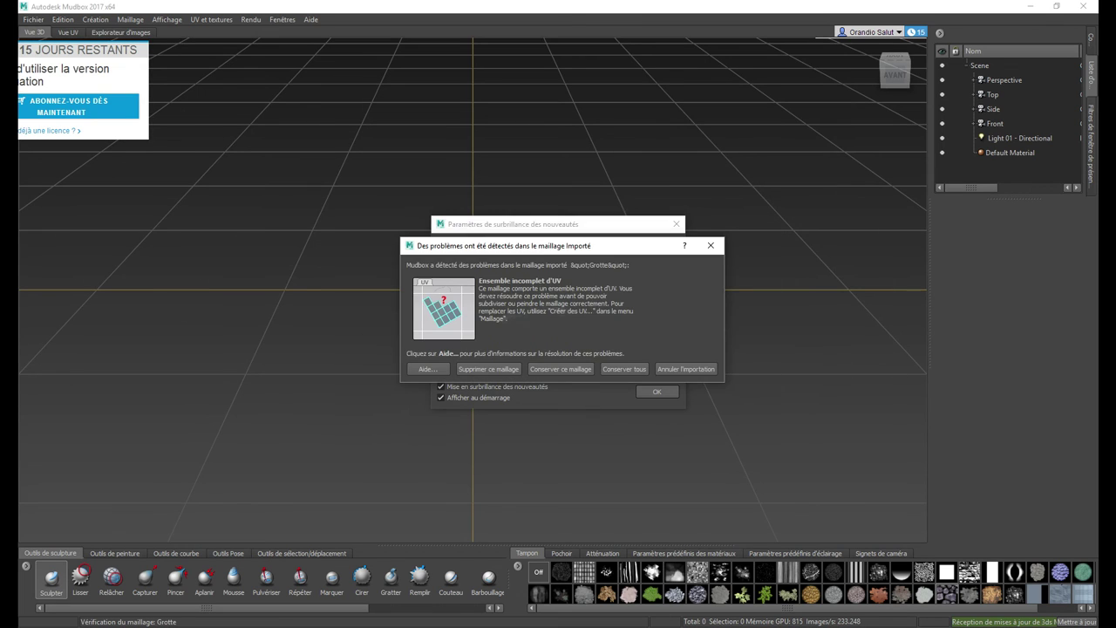
Keep the imported Grotte mesh despite the incomplete UV warning.
left_click(559, 368)
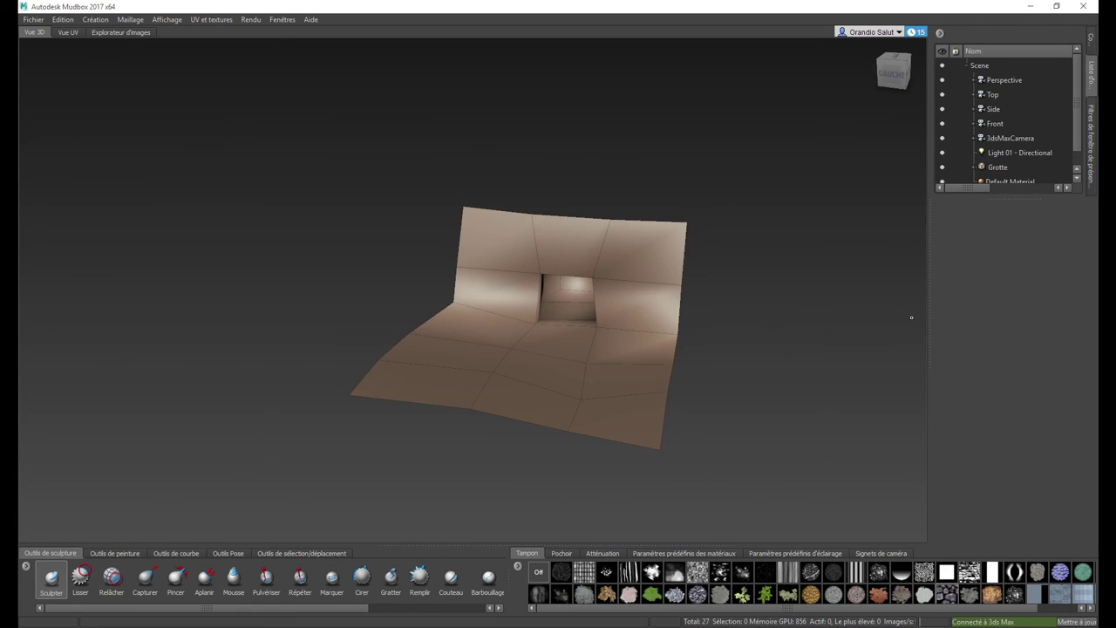
Subdivide the Grotte mesh up to level 6 using Shift+D and the Mesh menu.
left_click(998, 166)
left_click(1010, 138)
key("shift+d")
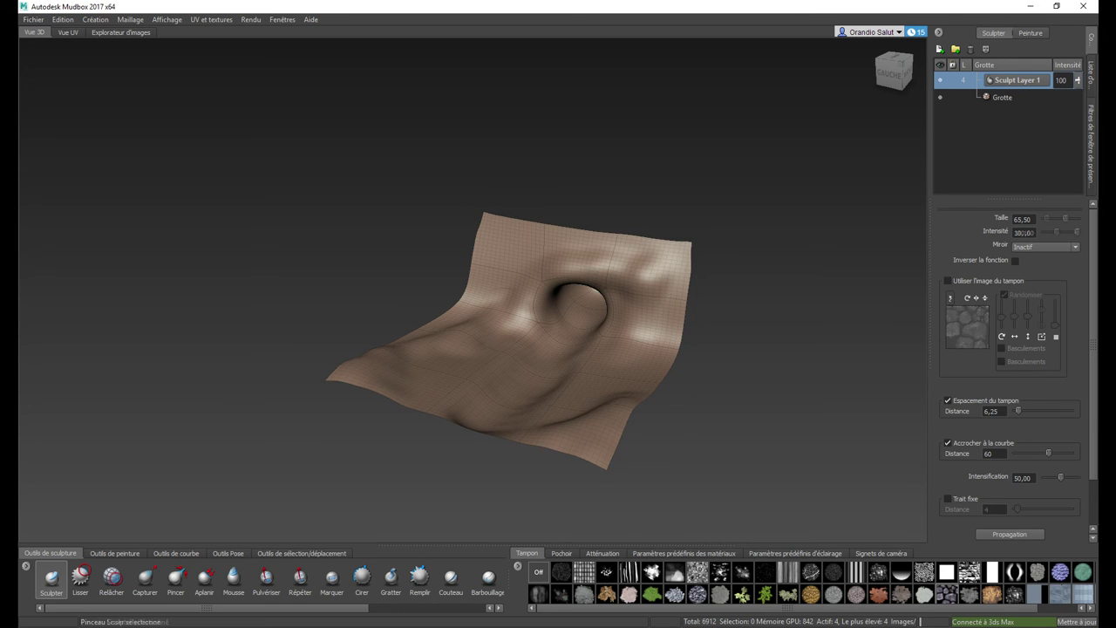
key("shift+d")
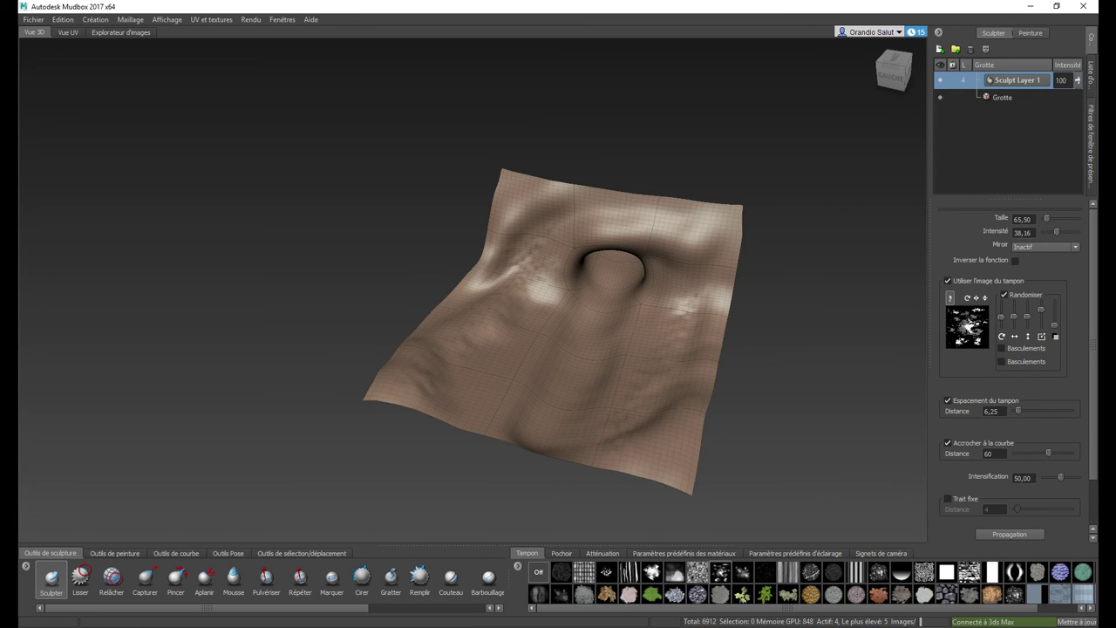
left_click(130, 20)
left_click(157, 34)
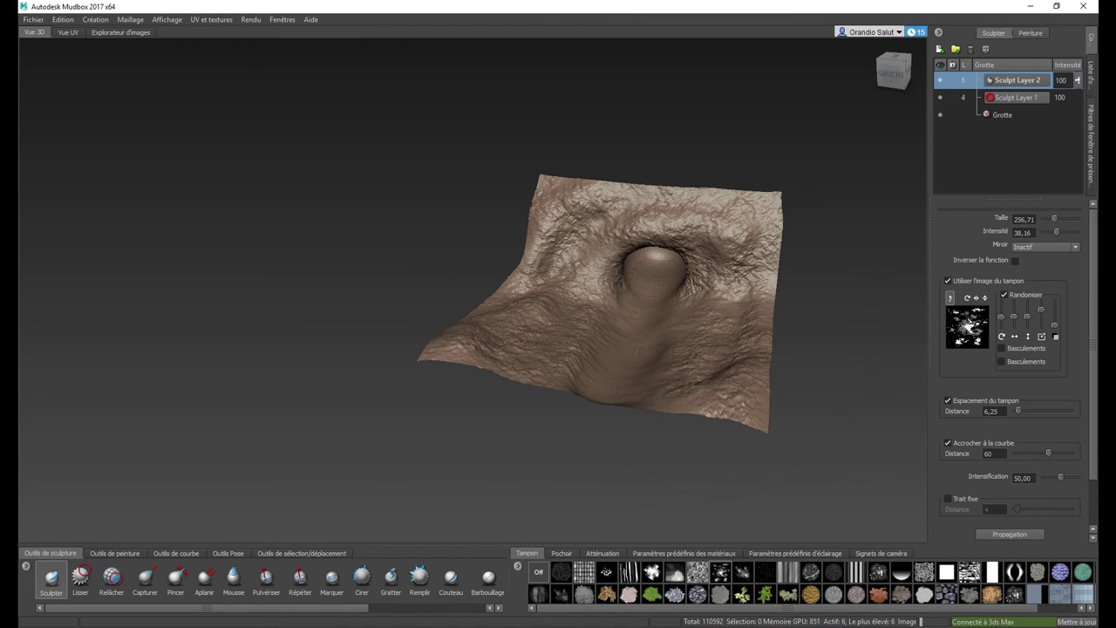
key("shift")
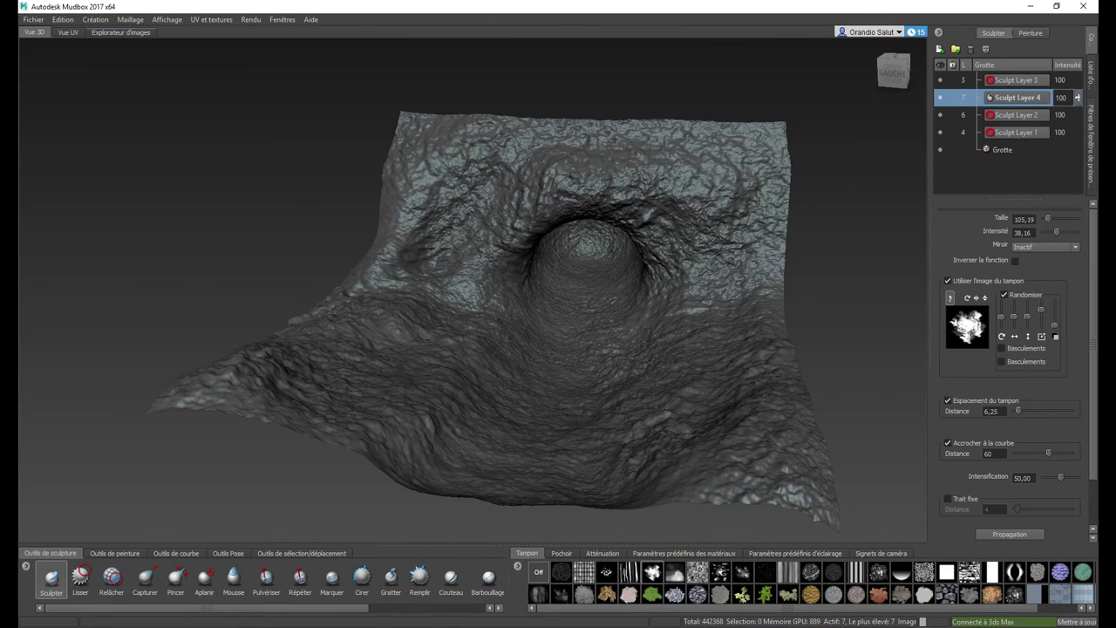
Save the sculpt as Grotte VeryH.mud.
left_click(33, 19)
left_click(81, 40)
type("Grotte")
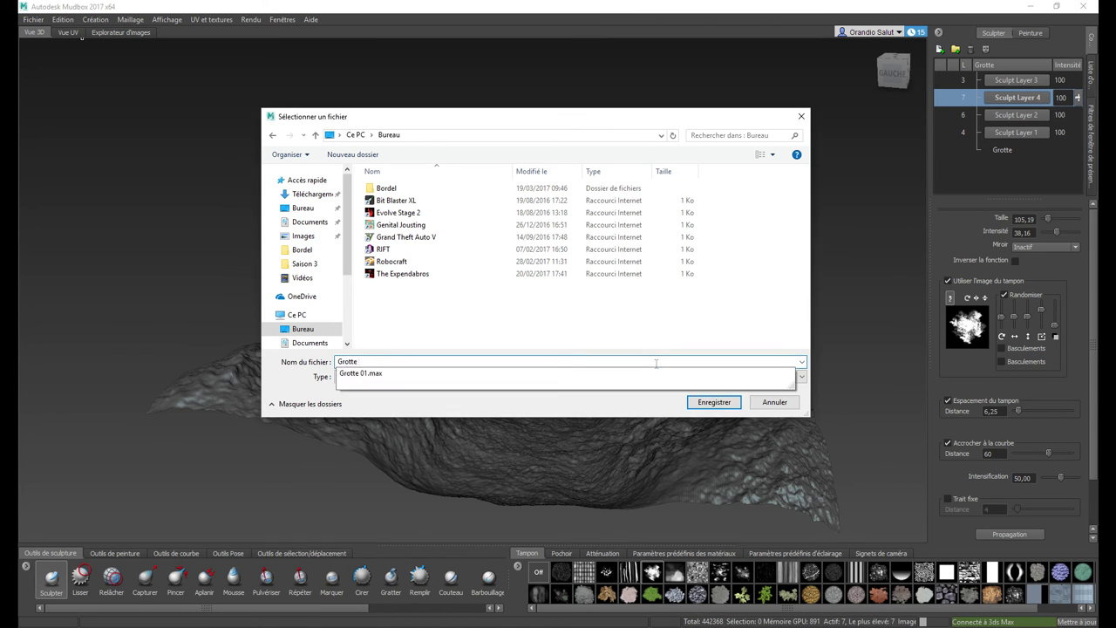
type("VeryH")
key("Return")
Drop two subdivision levels and send the low-level mesh to 3ds Max.
key("Page_Down")
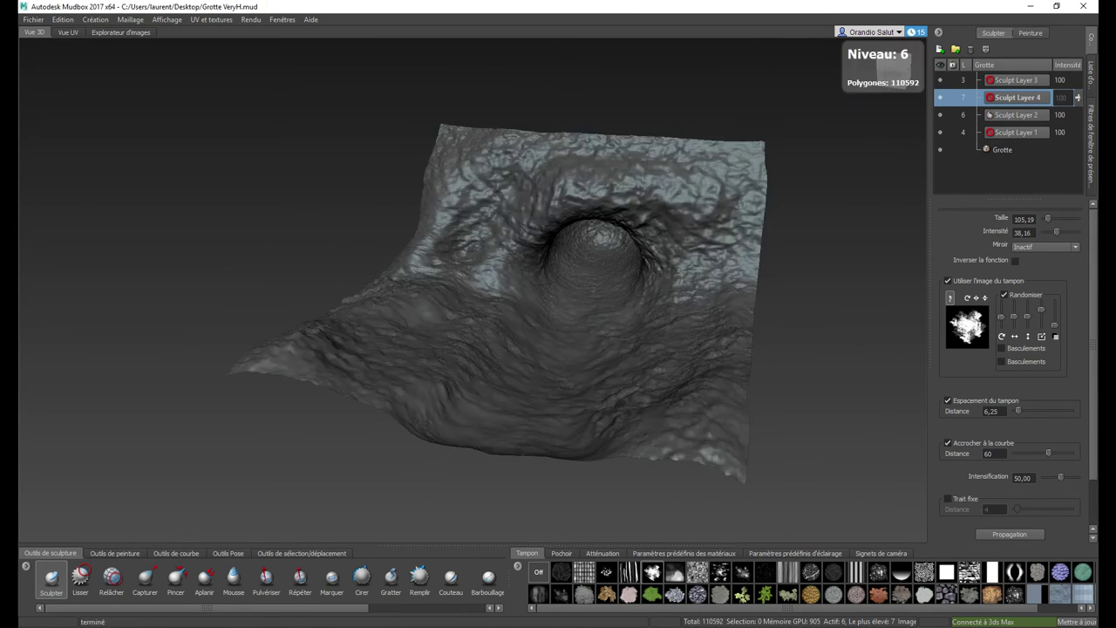
key("Page_Down")
key("Page_Down")
left_click(1002, 149)
left_click(33, 19)
left_click(1094, 80)
left_click(34, 19)
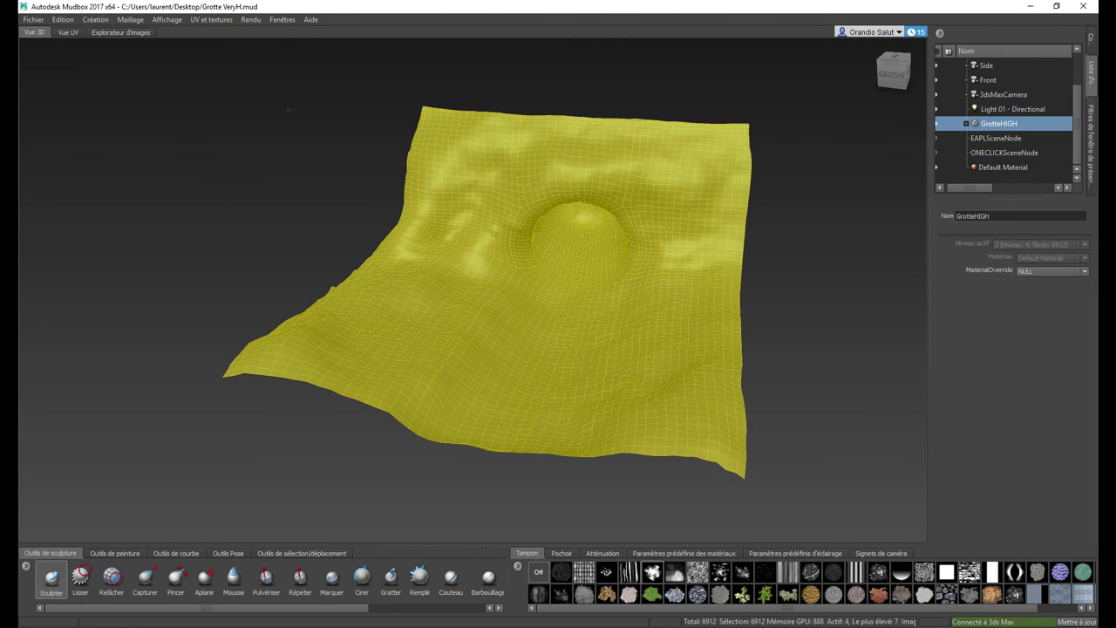
left_click(262, 104)
left_click(498, 328)
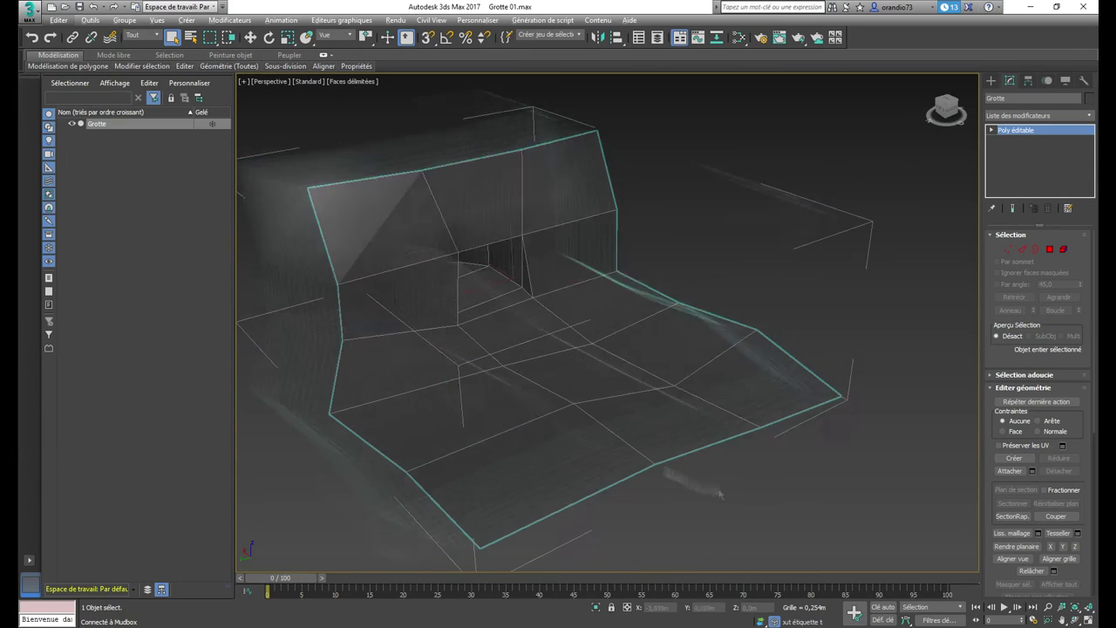
Send another copy of the mesh from Mudbox to 3ds Max.
key("alt+Tab")
left_click(33, 19)
left_click(279, 143)
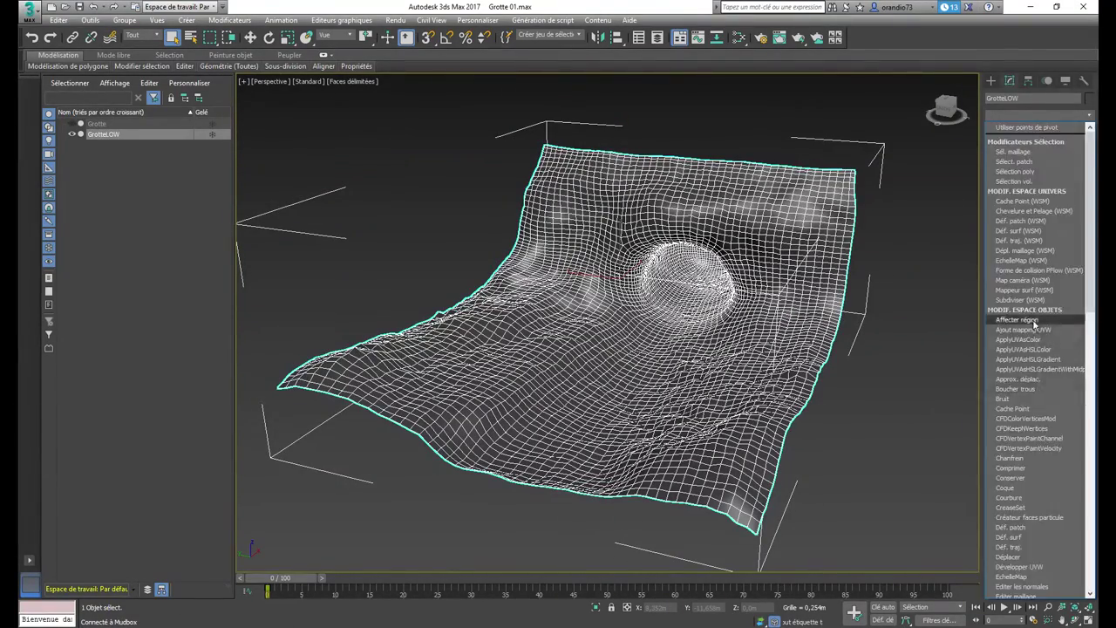
Add an Unwrap UVW modifier to GrotteLOW and switch to smooth shading.
left_click(1019, 567)
left_click(1033, 170)
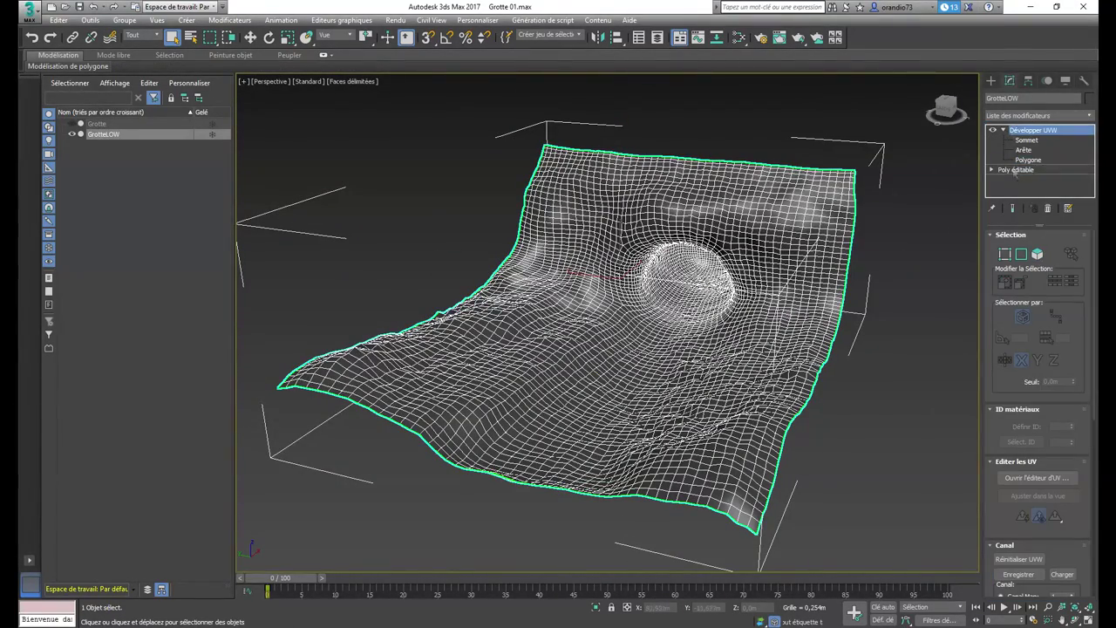
left_click(564, 353)
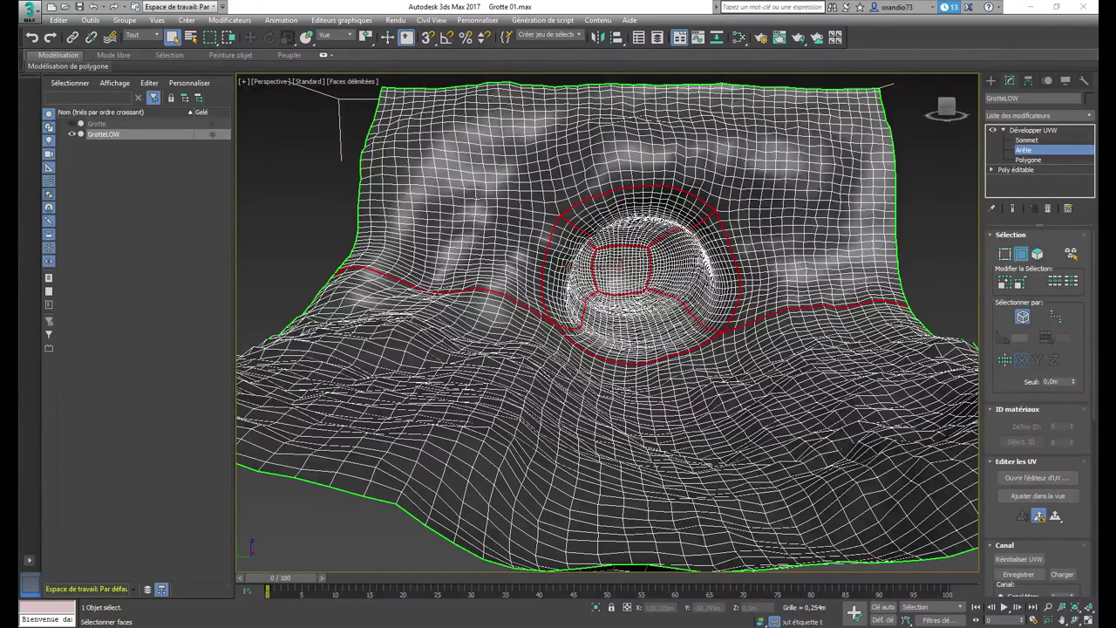
key("F3")
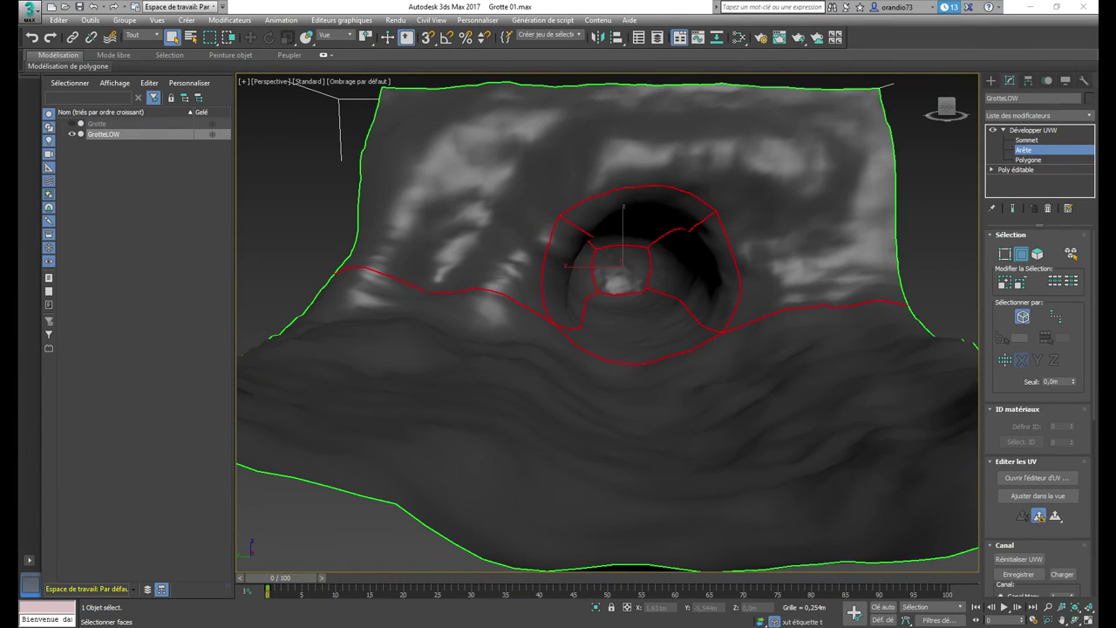
Convert the selected edges into UV seams.
middle_click_drag(752, 375, 823, 408, "alt")
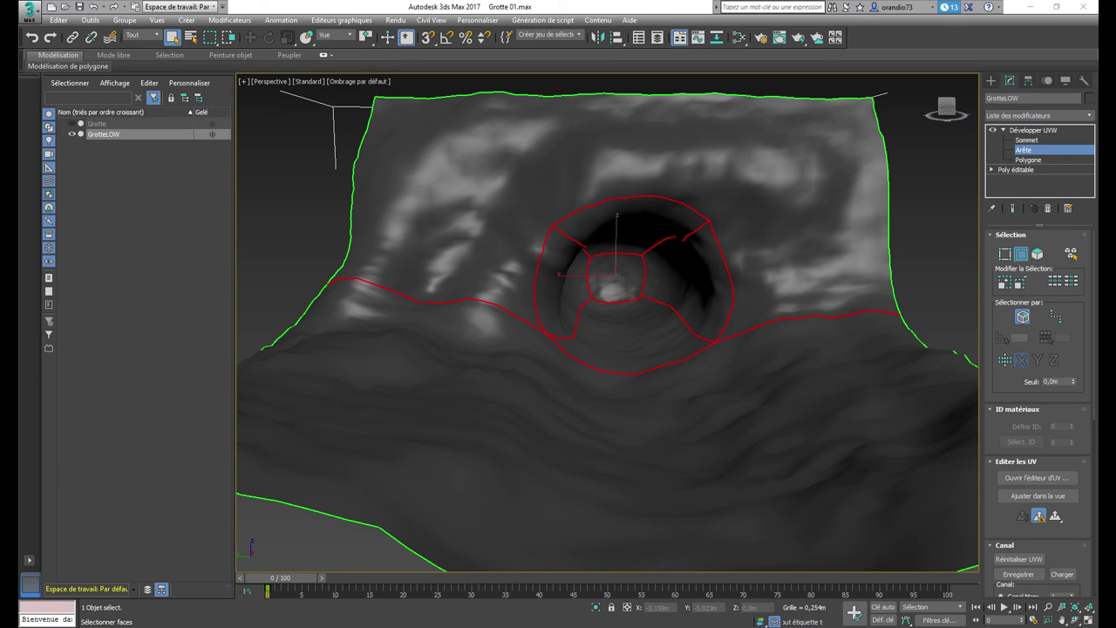
scroll(1038, 393, "down", 5)
left_click(1062, 328)
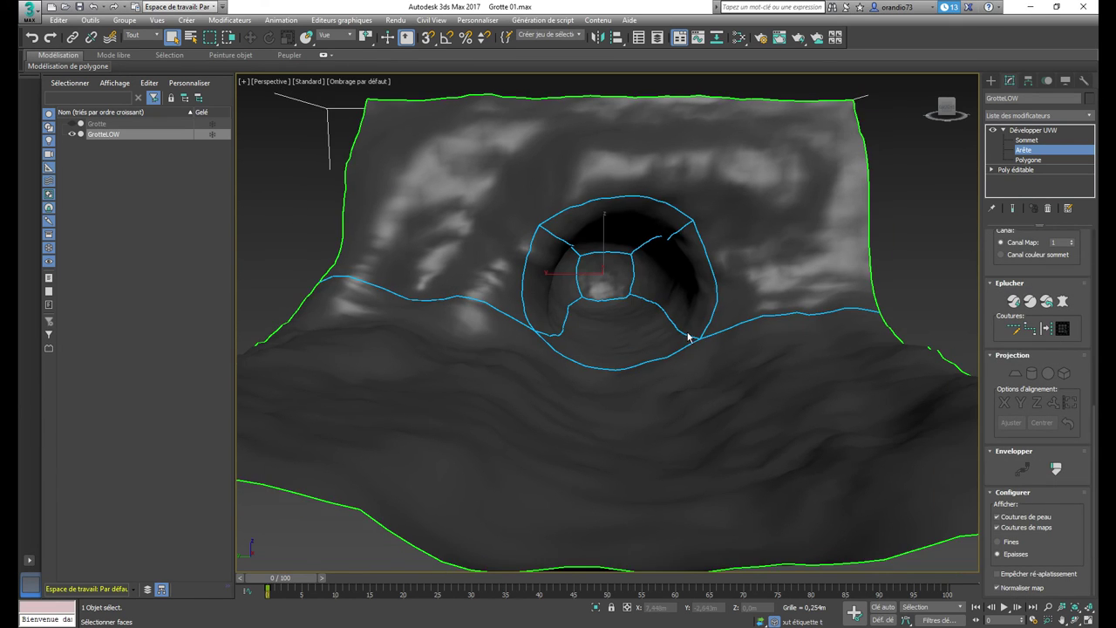
scroll(691, 371, "down", 4)
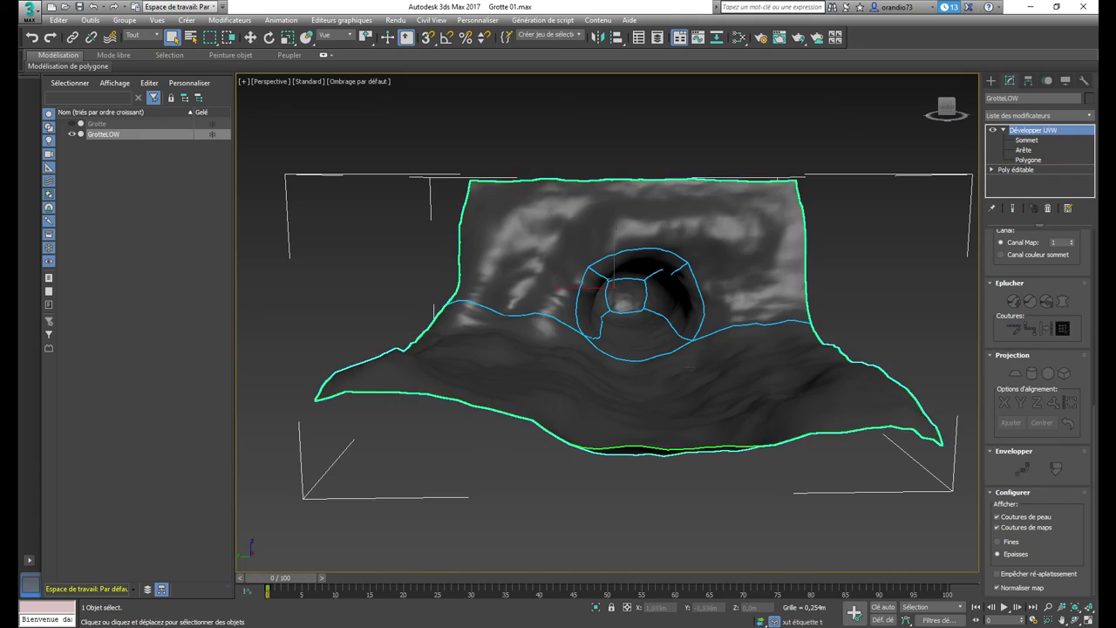
Select the lower terrain polygons and start a Pelt Map on them.
key("3")
mouse_move(796, 366)
middle_mouse_down("alt")
mouse_move(689, 352)
mouse_move(672, 375)
middle_mouse_up("alt")
left_click(689, 351)
left_click(1062, 388)
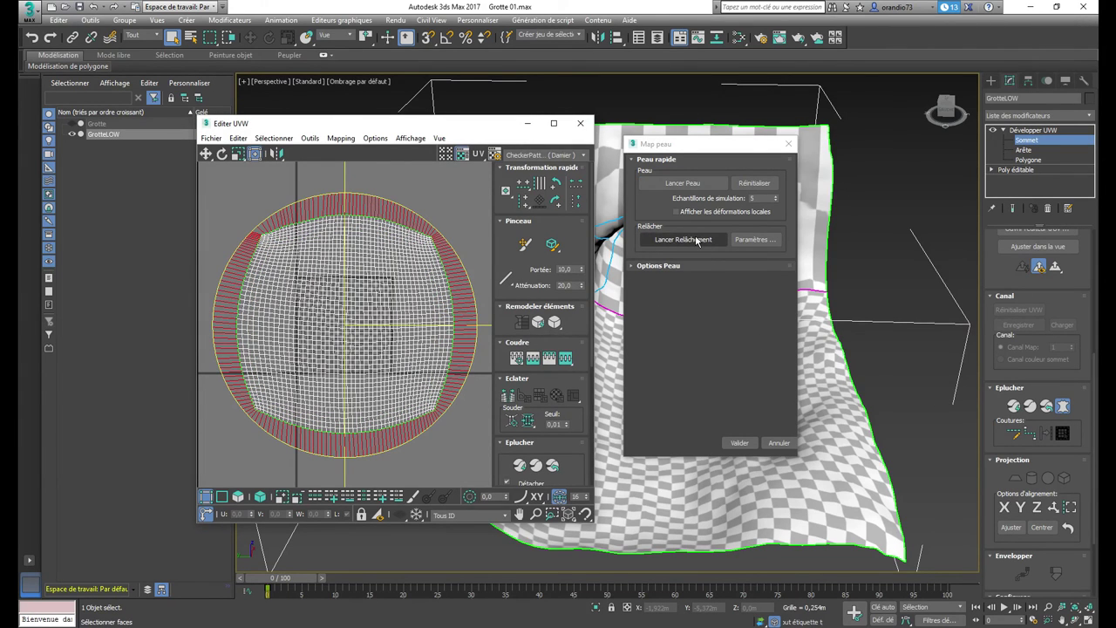
Relax the pelted lower-terrain UVs and close the Pelt Map dialog.
left_click(704, 186)
left_click(689, 240)
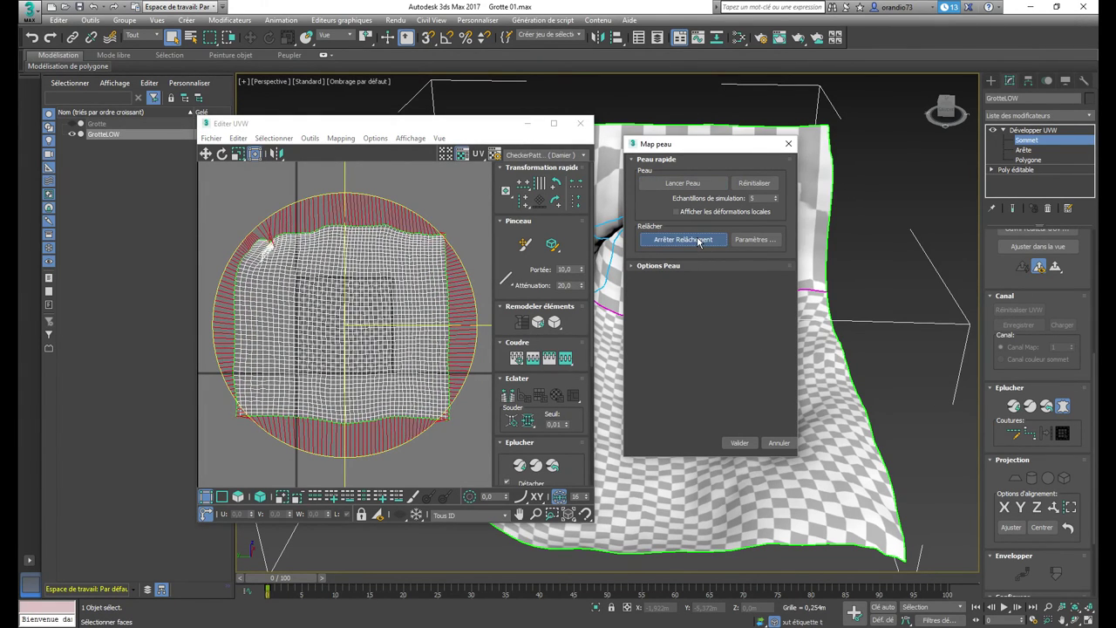
left_click(699, 240)
left_click(740, 443)
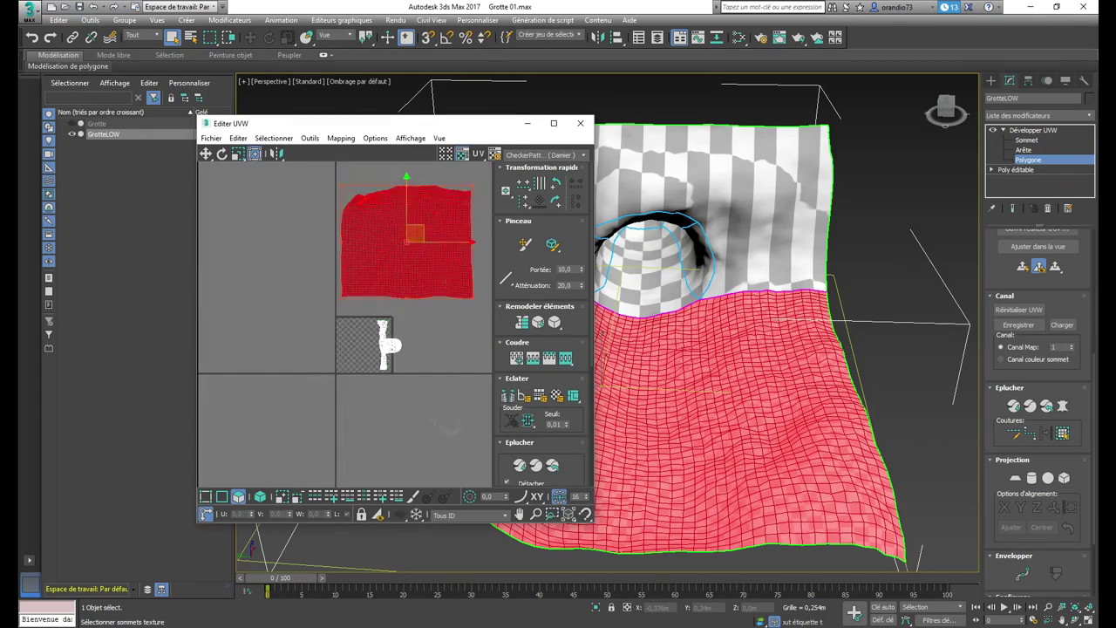
Pelt-map and relax the next group of faces as a second UV island.
left_click(408, 374)
left_click(1062, 405)
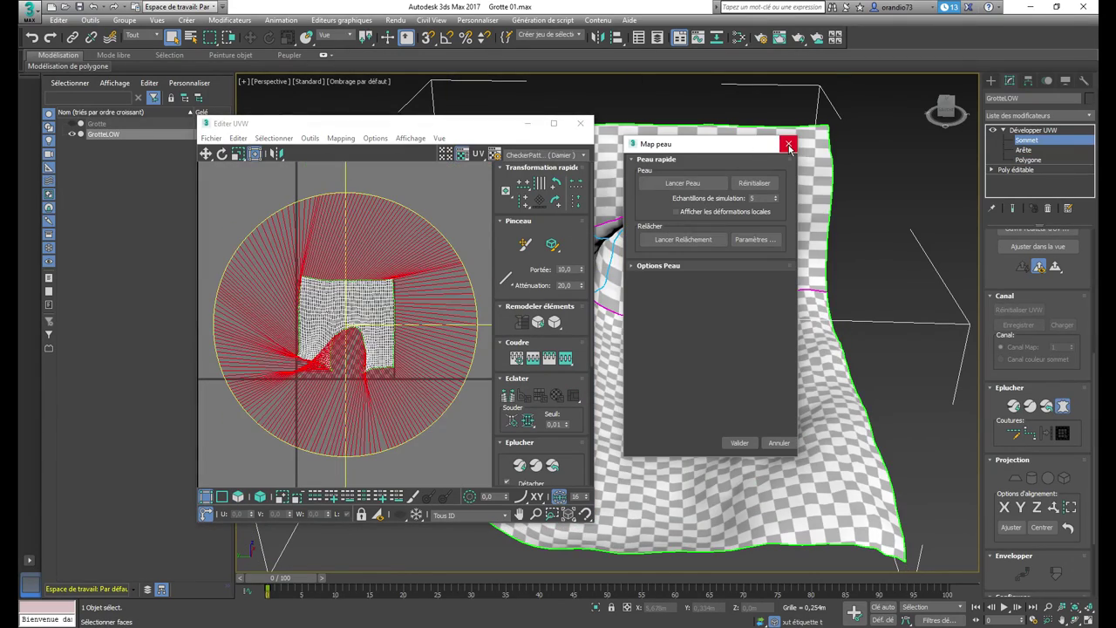
left_click(682, 183)
left_click(682, 184)
left_click(687, 240)
left_click(689, 240)
left_click(760, 444)
Close the UV editor and orbit to face the upper wall.
scroll(631, 262, "up", 5)
key("3")
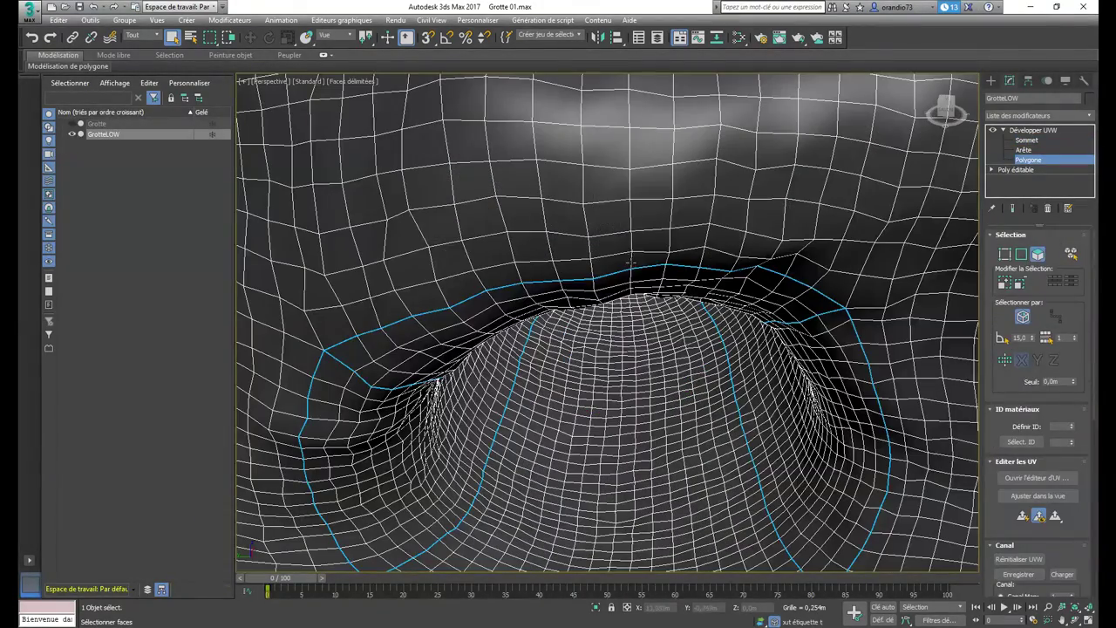
scroll(1036, 516, "down", 5)
middle_click_drag(631, 257, 638, 343, "alt")
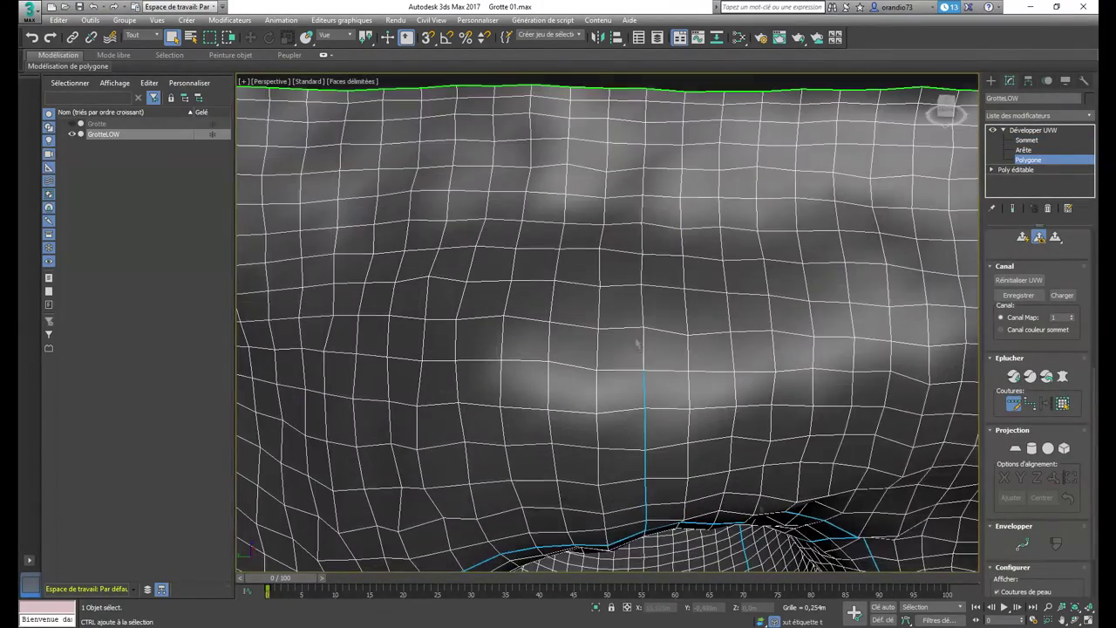
Orbit to see the whole wall and dome, then switch to Polygon level via the quad menu.
scroll(646, 90, "down", 3)
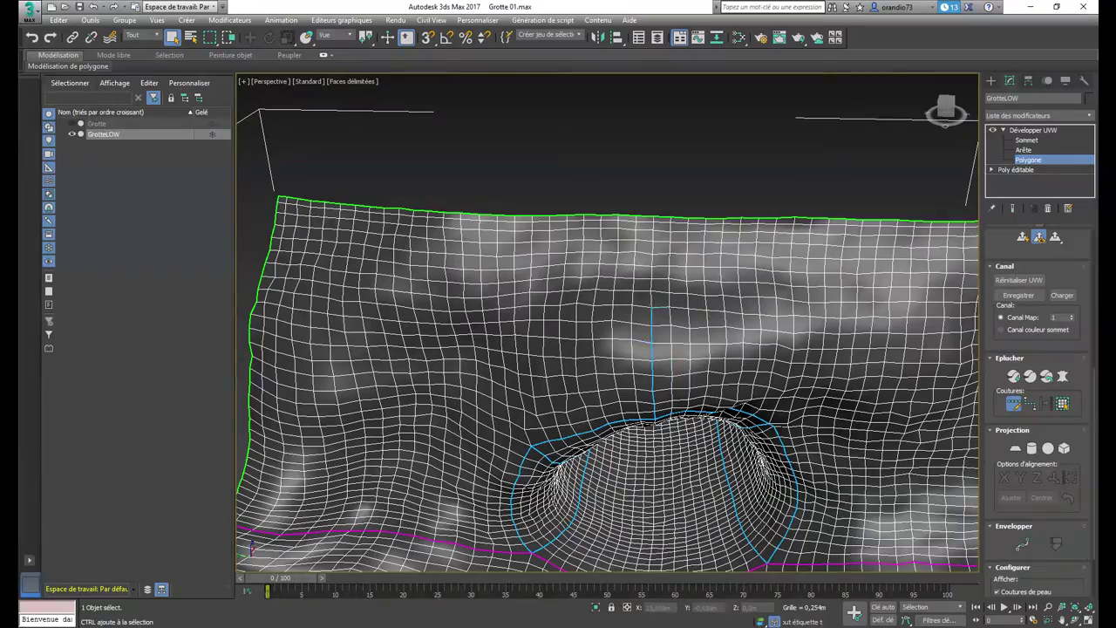
scroll(608, 323, "up", 3)
middle_click_drag(608, 323, 607, 366, "alt")
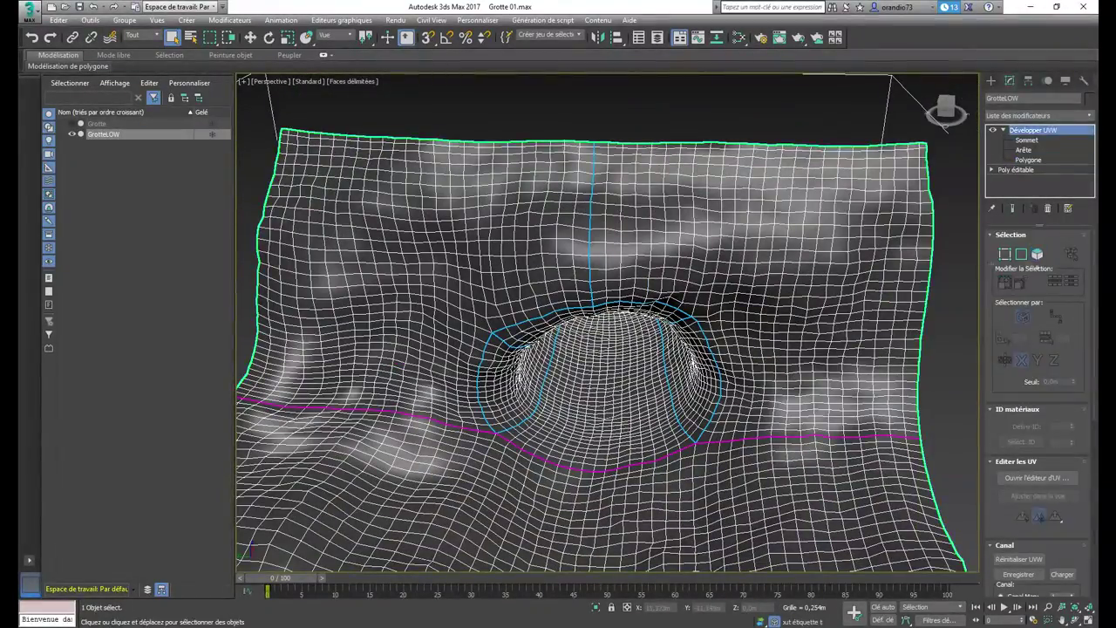
right_click(942, 261)
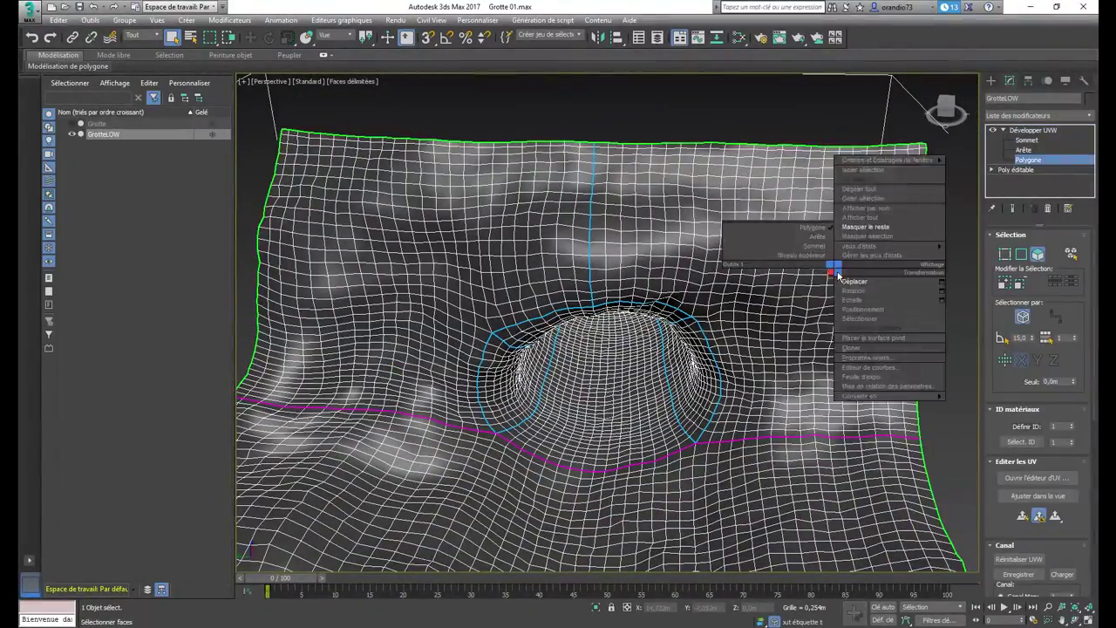
left_click(830, 261)
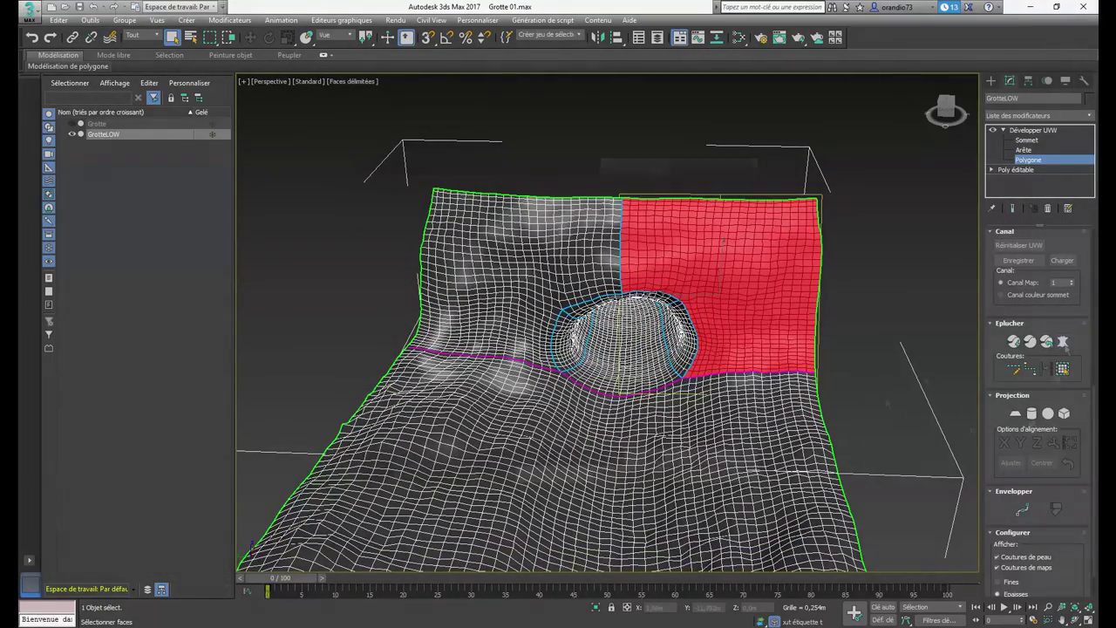
Pelt-map the selected wall panel faces and run the peel simulation.
left_click(1062, 341)
left_click(707, 183)
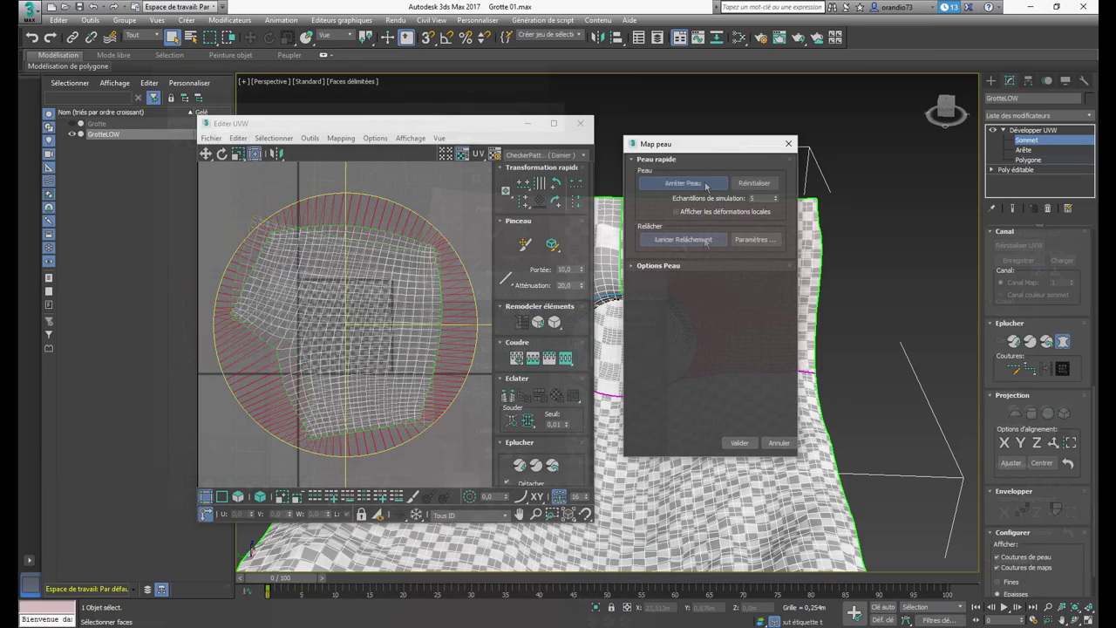
left_click(707, 185)
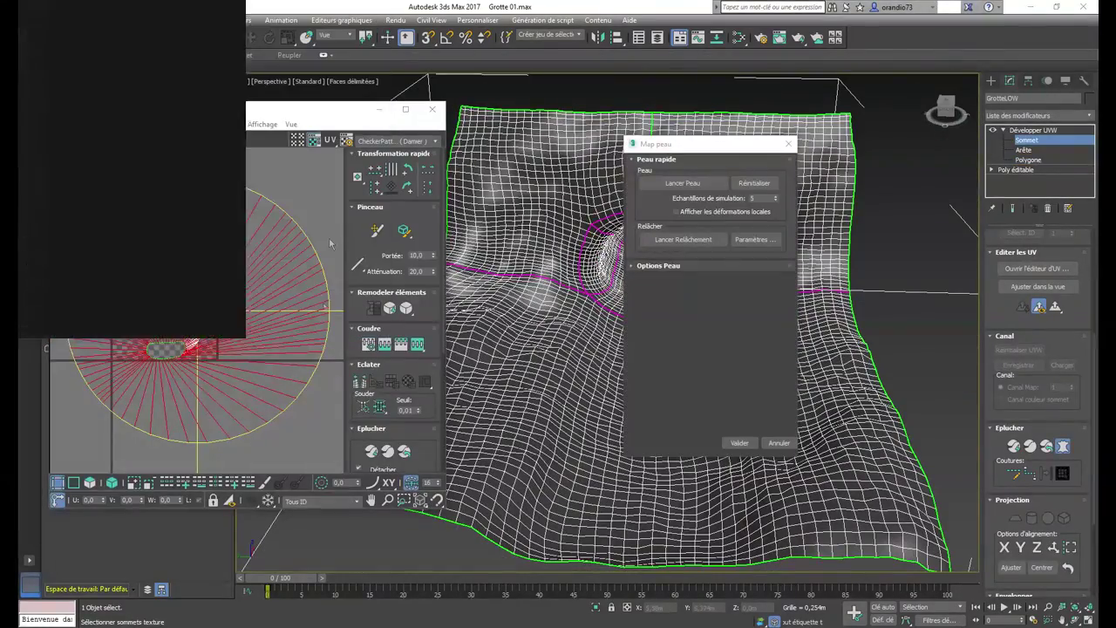
key("ctrl+s")
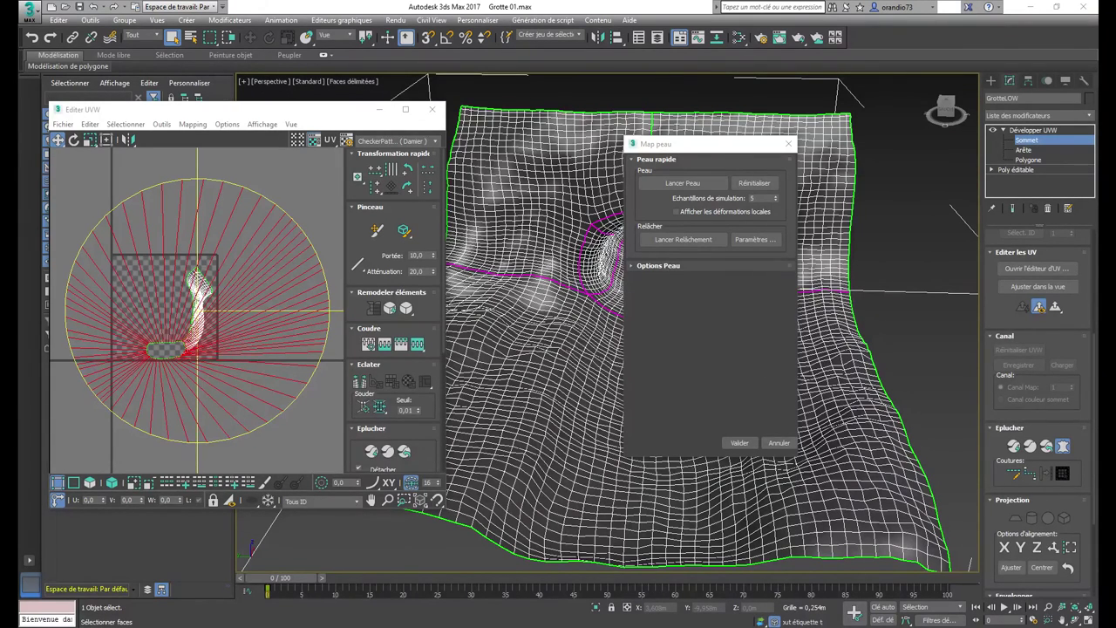
Rerun the peel and relax the wall panel's UVs.
left_click(683, 183)
left_click(697, 185)
left_click(683, 239)
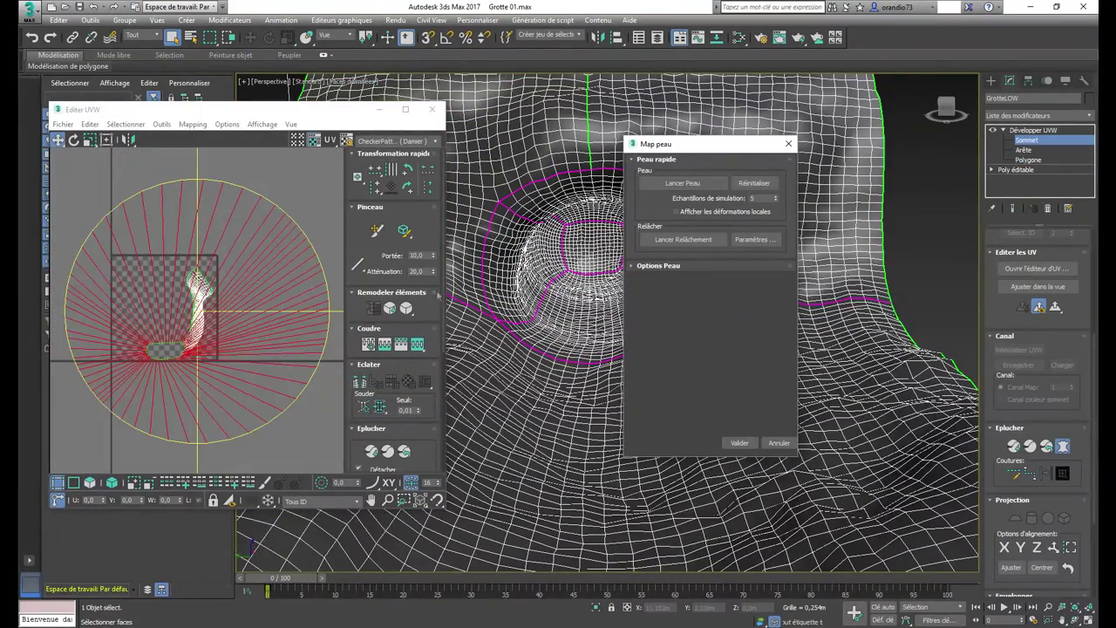
left_click(683, 241)
left_click(683, 241)
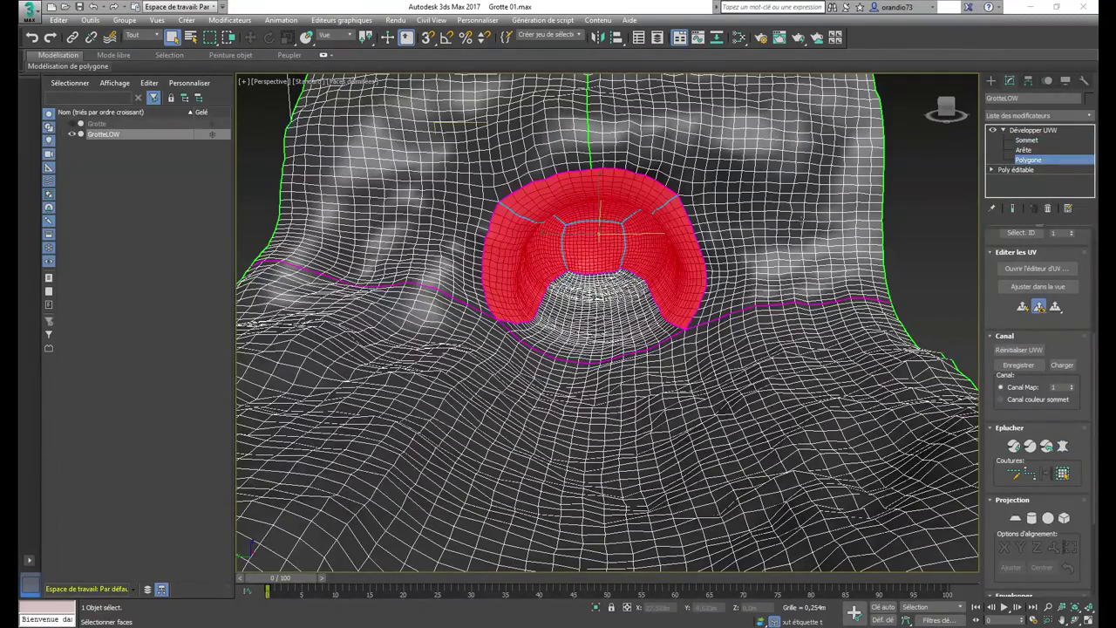
Draw Point-to-Point edge seams ringing the cave mouth and along its lower inside.
key("z")
key("1")
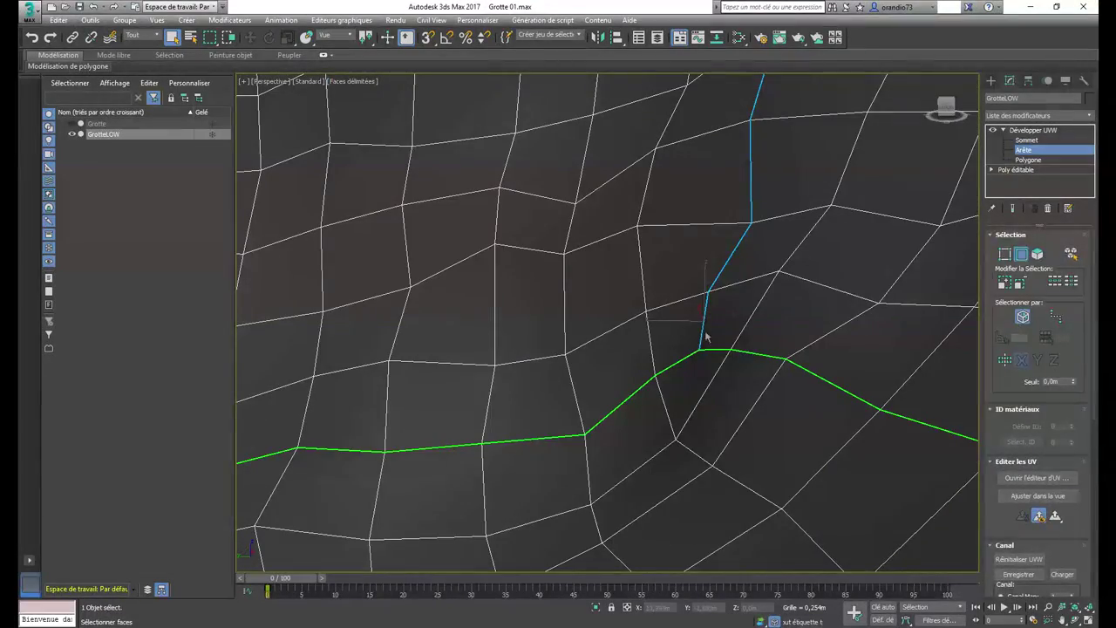
left_click(1016, 371)
right_click(700, 301)
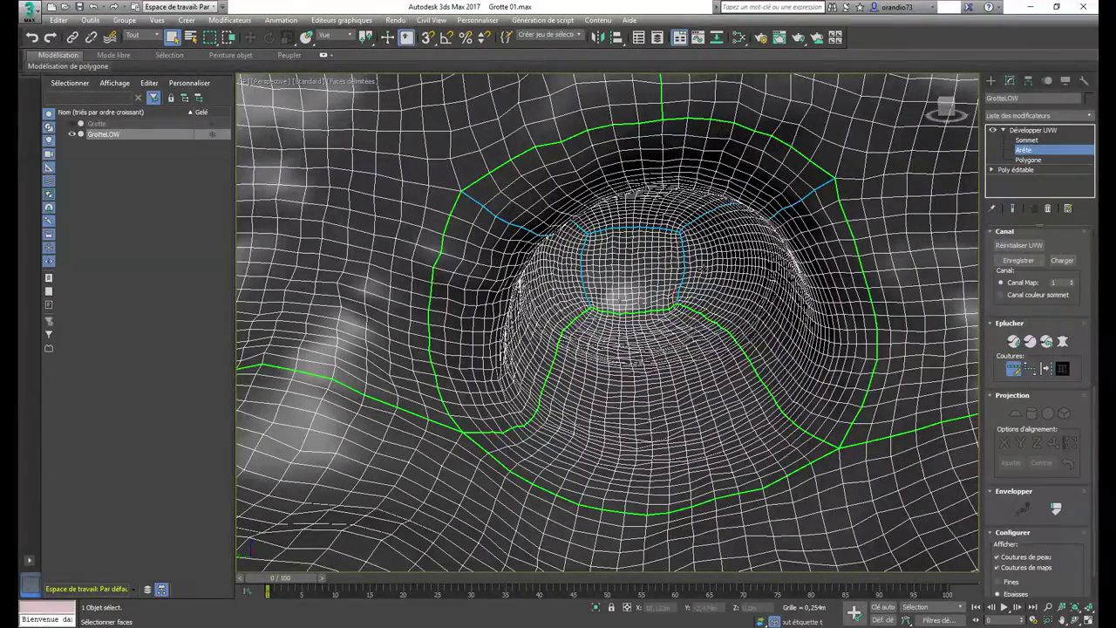
scroll(1016, 325, "up", 3)
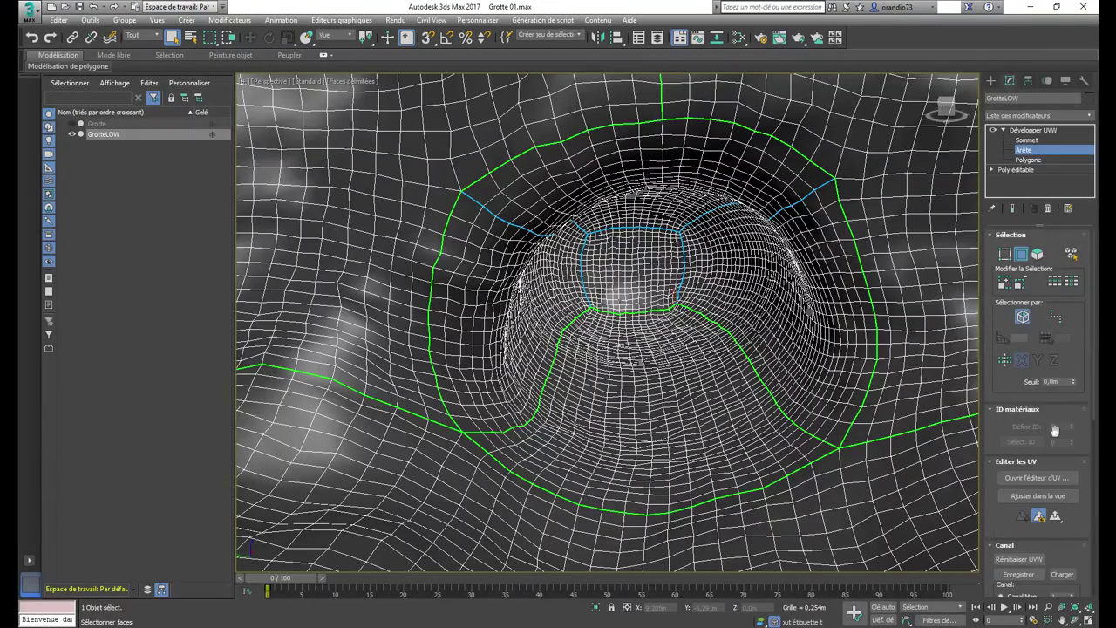
scroll(1016, 325, "up", 3)
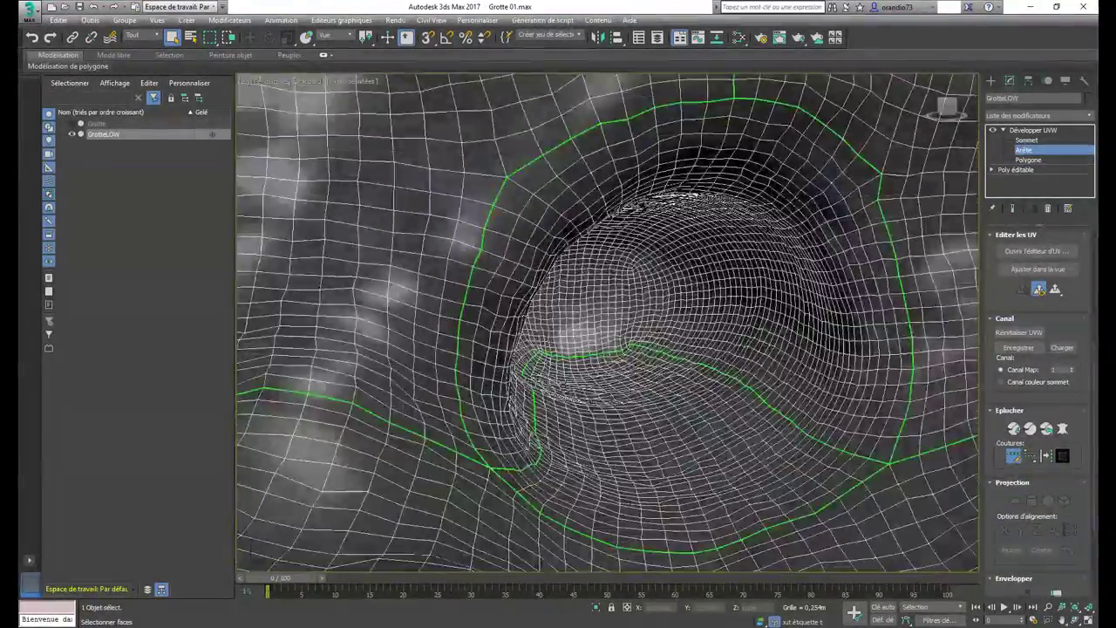
key("3")
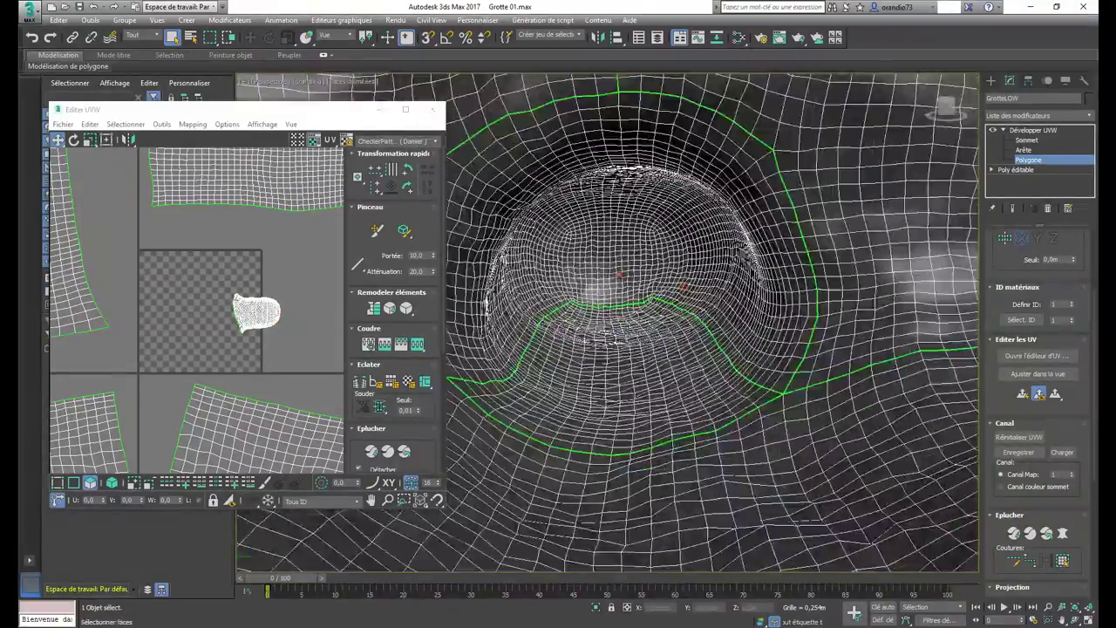
Select the cave-mouth interior polygons, expanded out to the seams.
left_click(619, 276)
key("2")
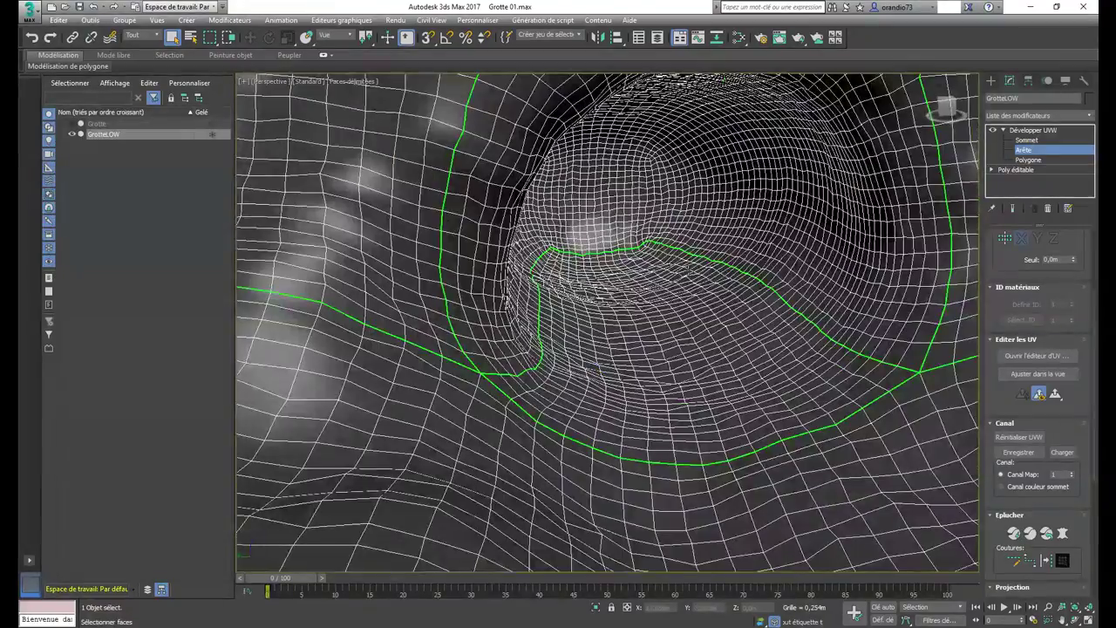
key("3")
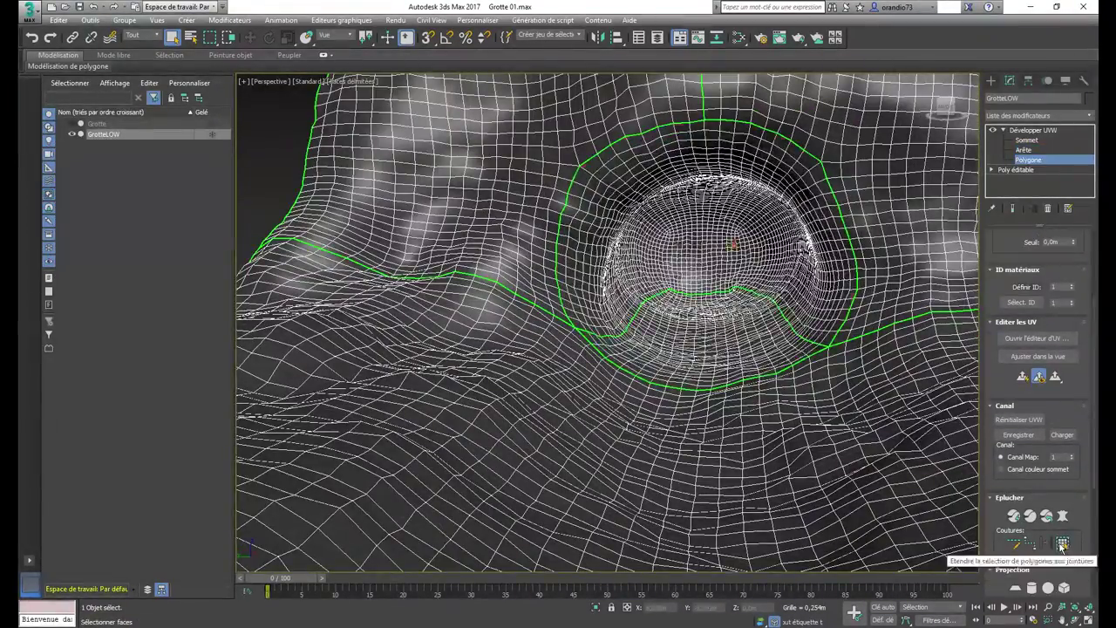
scroll(707, 262, "up", 5)
scroll(706, 262, "down", 3)
Trim the bottom, lower-right and upper-right faces from the selection, then pelt-map and relax it.
left_click_drag(488, 410, 872, 419, "alt")
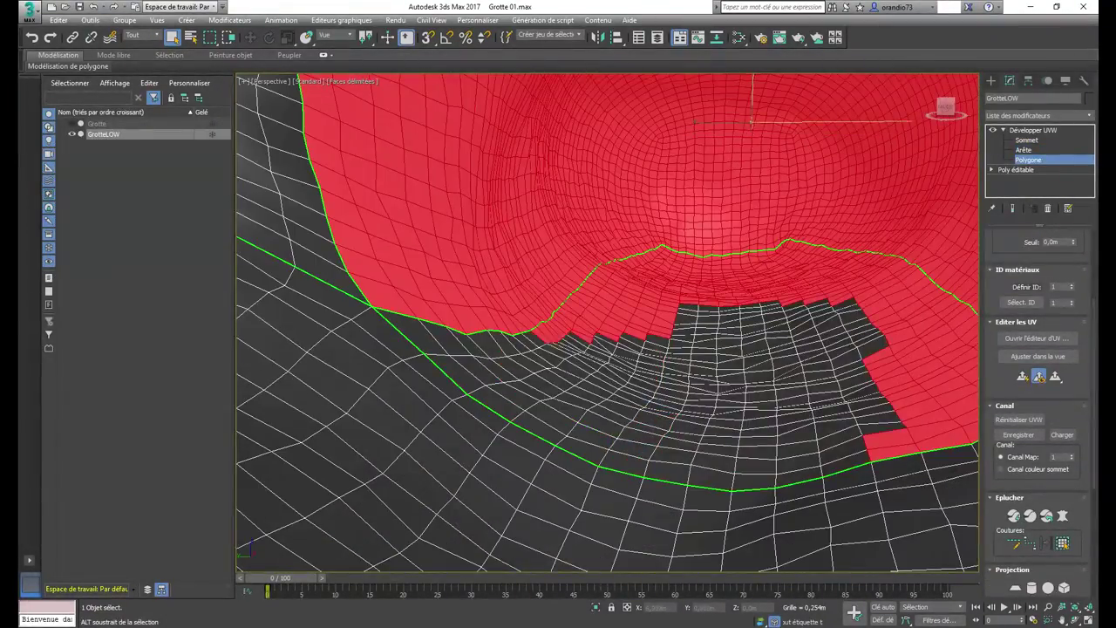
scroll(681, 261, "up", 2)
left_click_drag(759, 423, 821, 368, "alt")
scroll(425, 260, "up", 3)
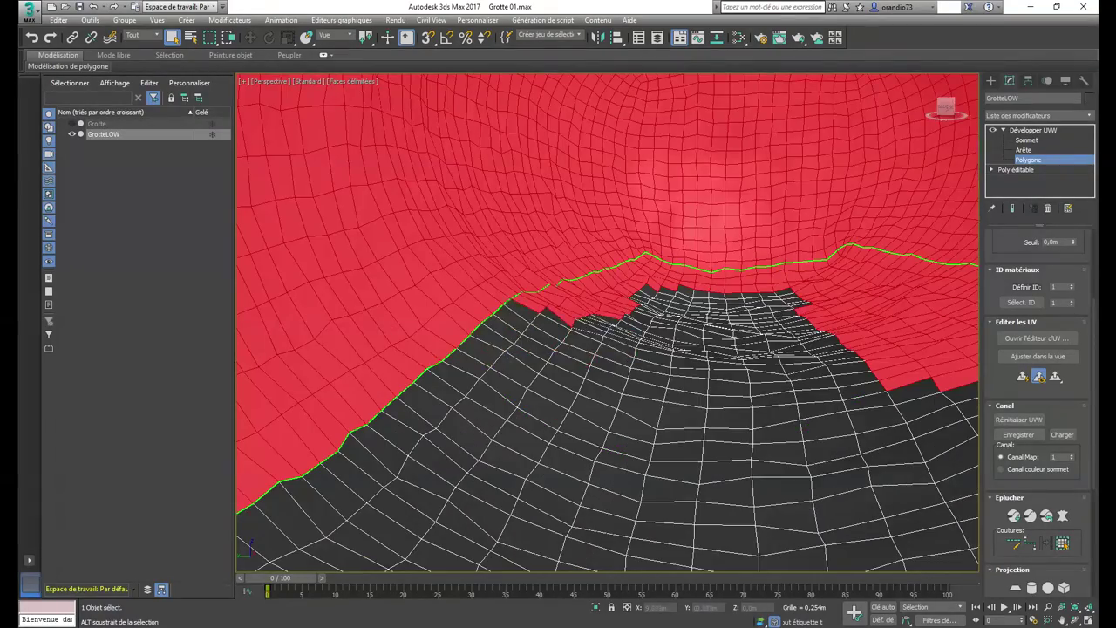
scroll(425, 260, "up", 2)
middle_click_drag(724, 100, 907, 297, "alt")
left_click_drag(907, 297, 598, 98, "alt")
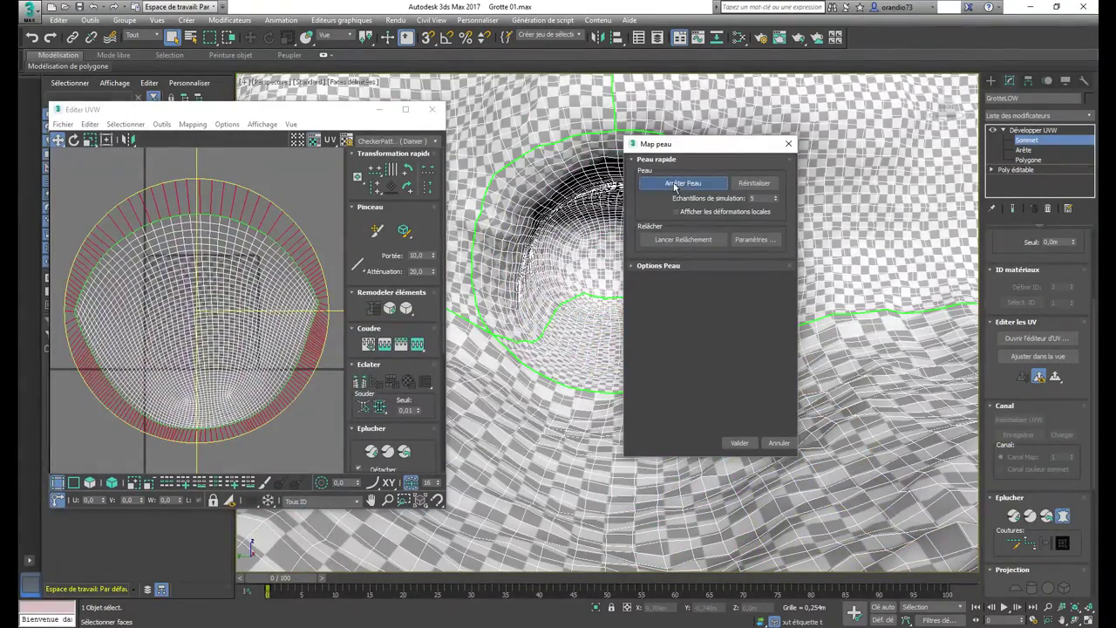
left_click(677, 246)
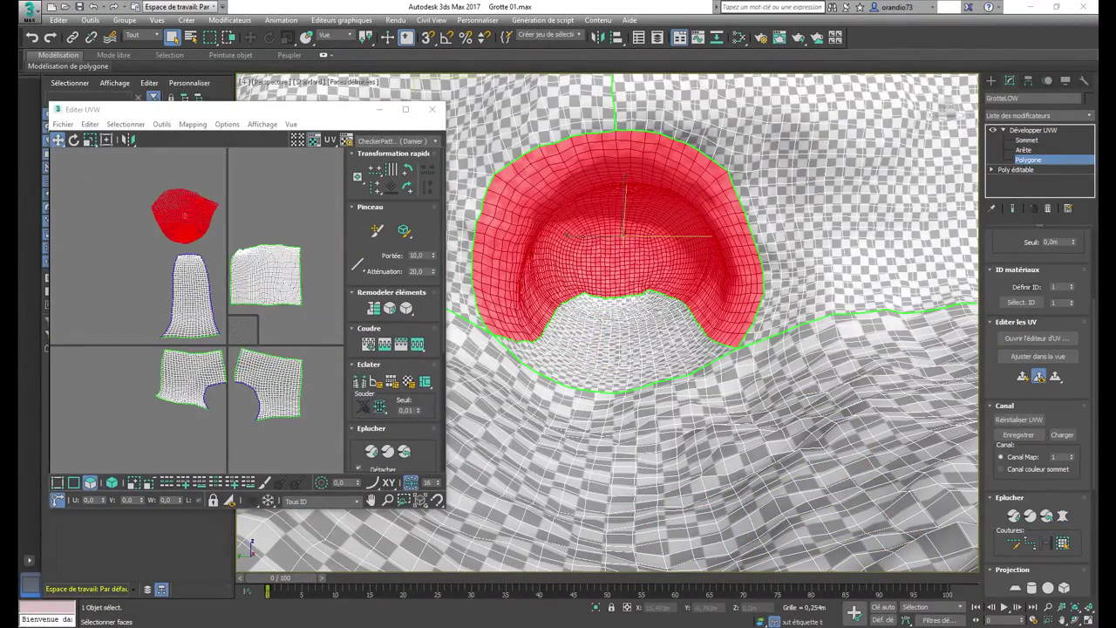
Relax-brush the cave-mouth island, then Pack Normalize all UV islands to fill the texture space.
left_click_drag(185, 214, 192, 212)
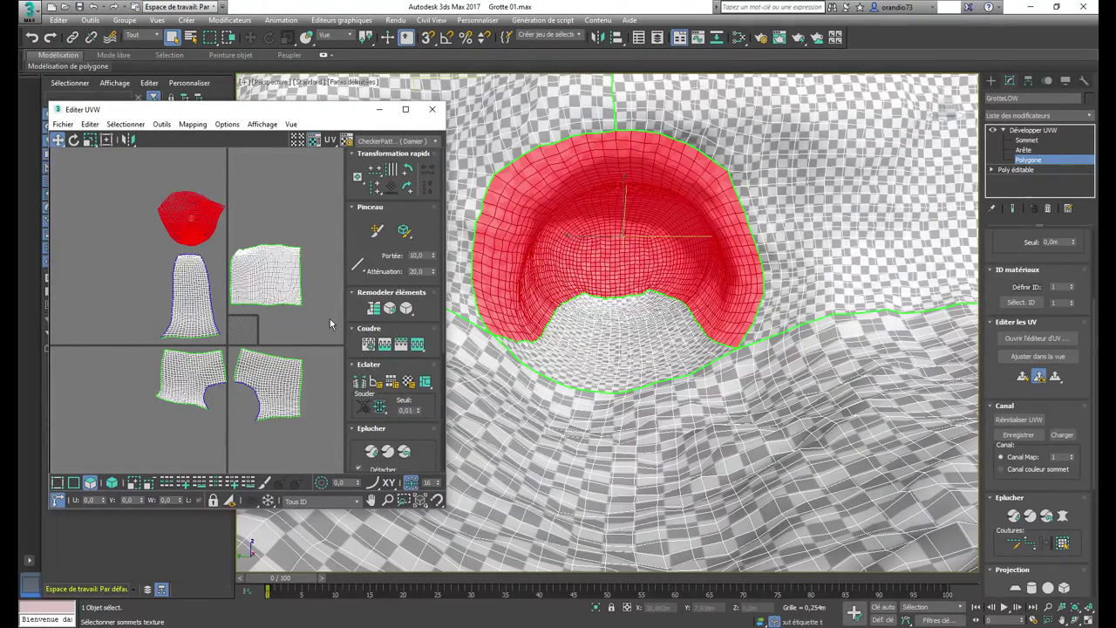
key("ctrl+a")
scroll(393, 349, "down", 3)
left_click(355, 406)
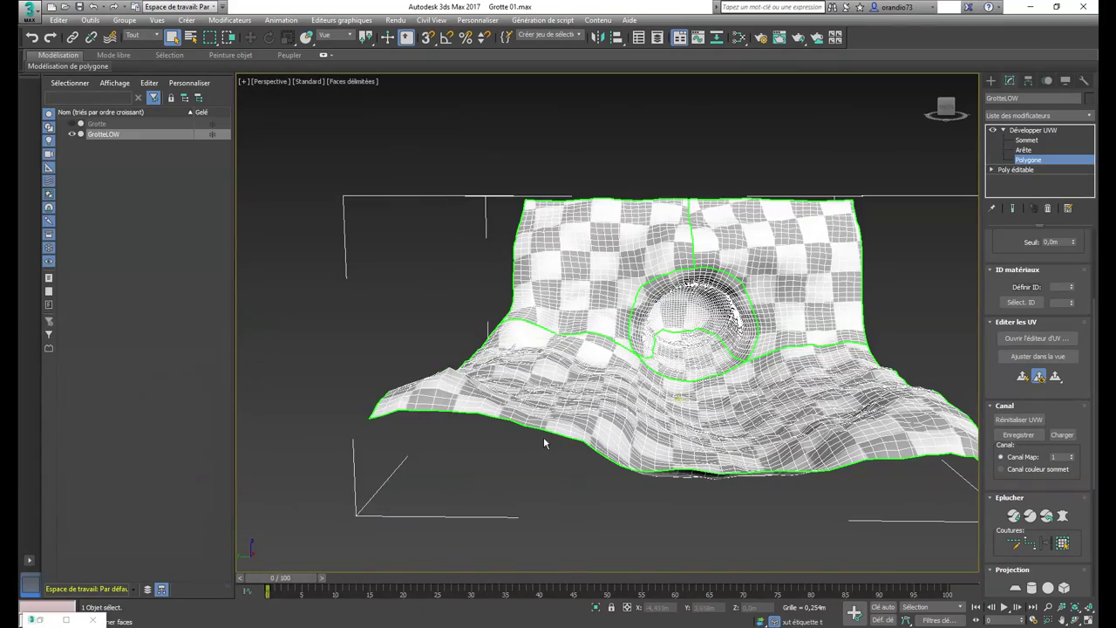
middle_click_drag(543, 443, 571, 295, "alt")
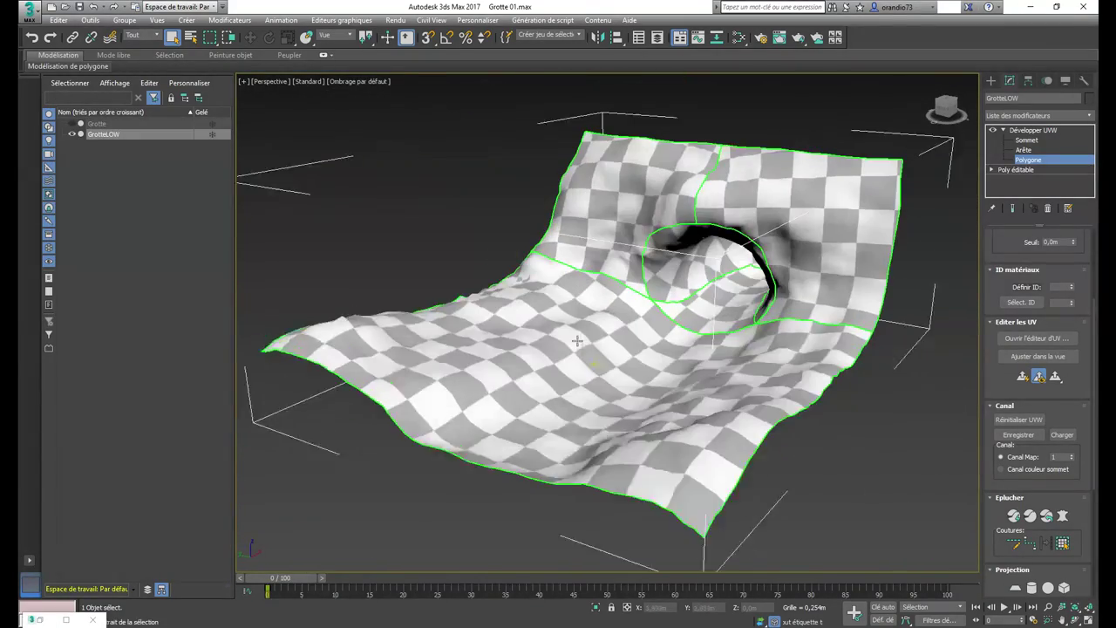
Repack the UV islands with the arrangement tools and close the UV editor.
left_click(120, 315)
left_click(161, 124)
left_click(192, 263)
key("ctrl+a")
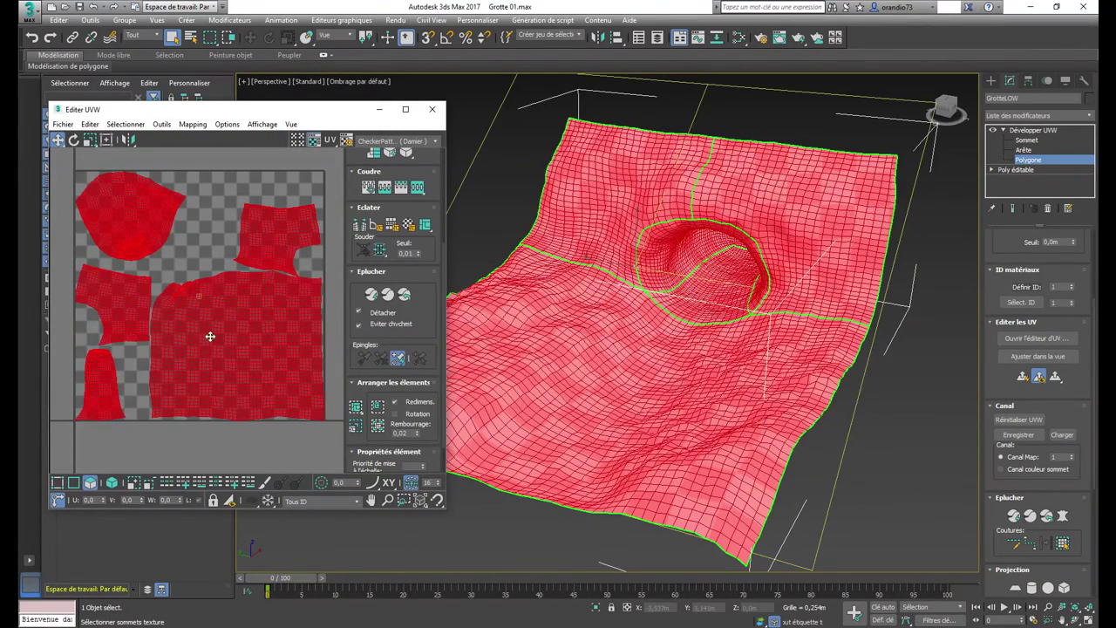
left_click(433, 112)
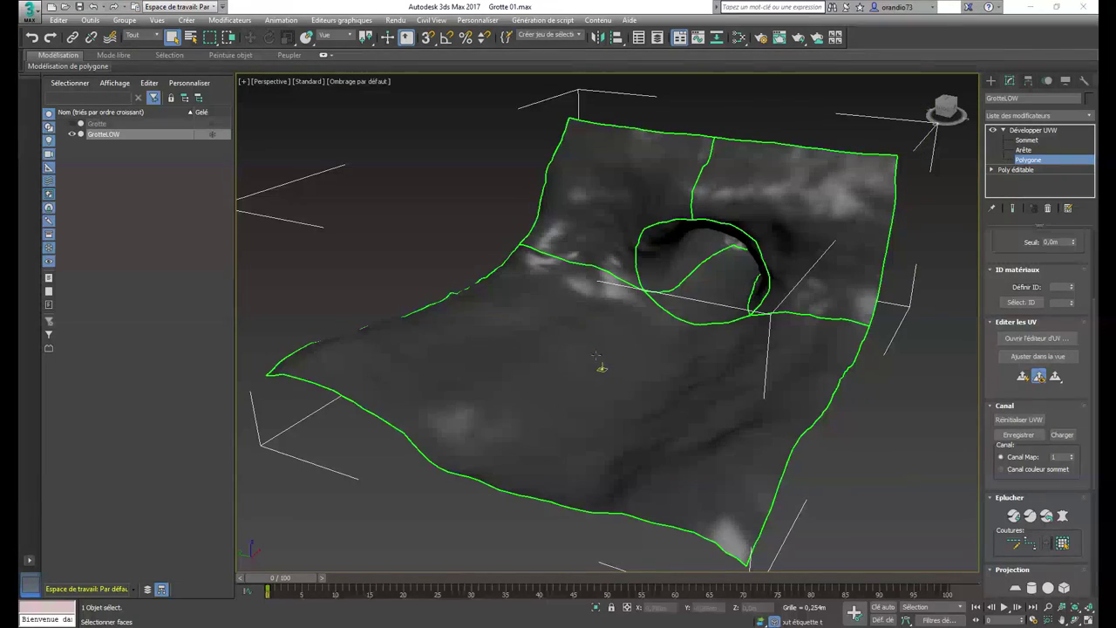
scroll(790, 400, "down", 3)
key("ctrl+a")
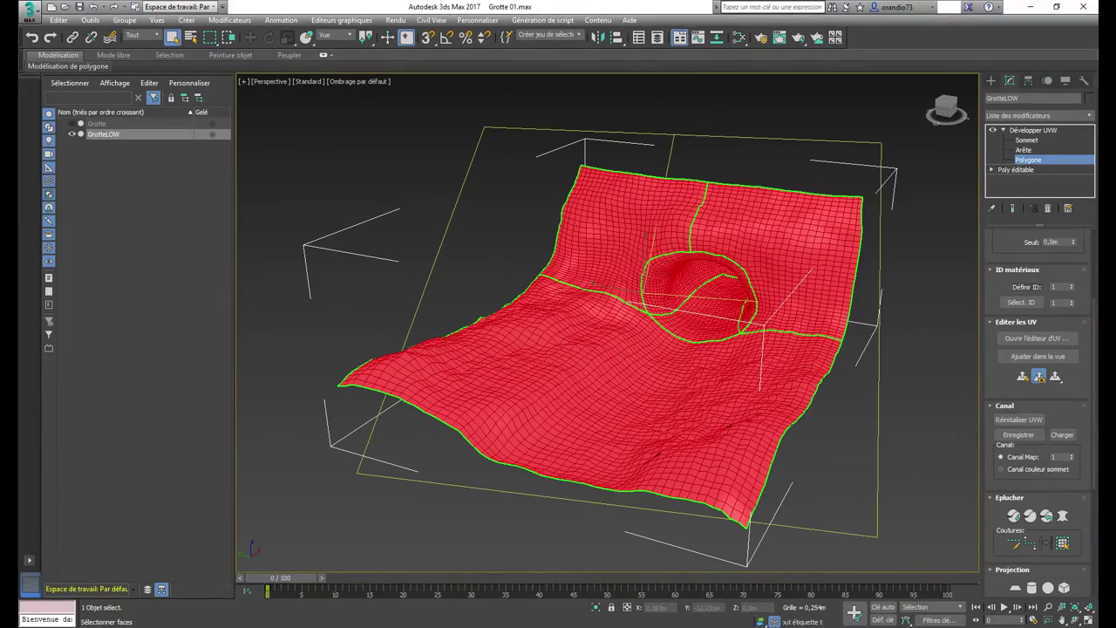
scroll(1062, 441, "down", 3)
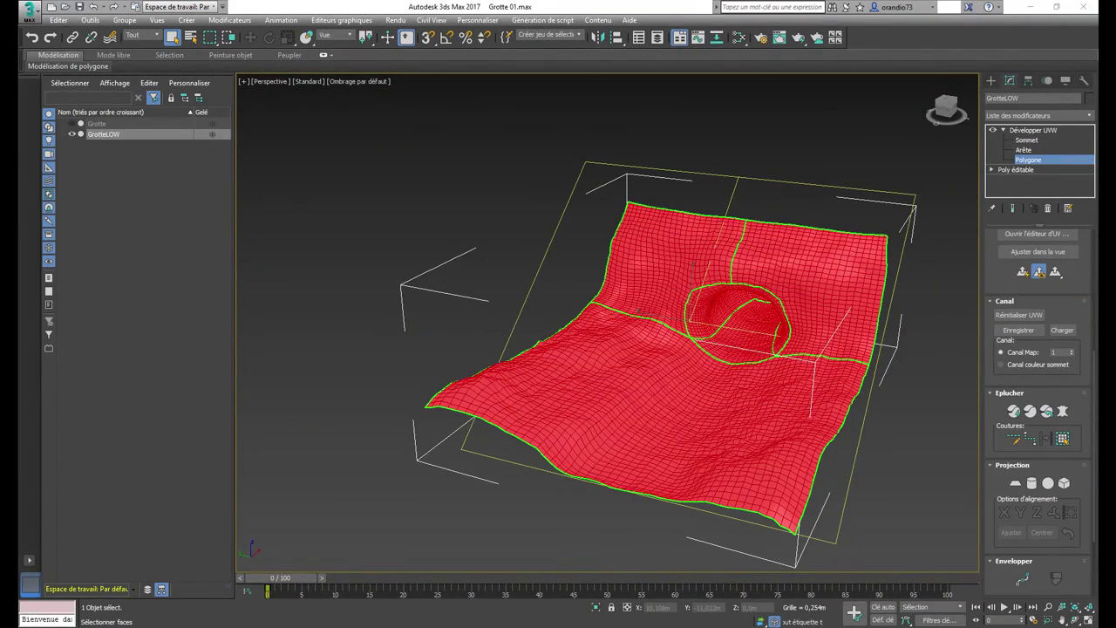
Collapse GrotteLOW to Editable Poly and start a Save As for Grotte 01.
right_click(739, 413)
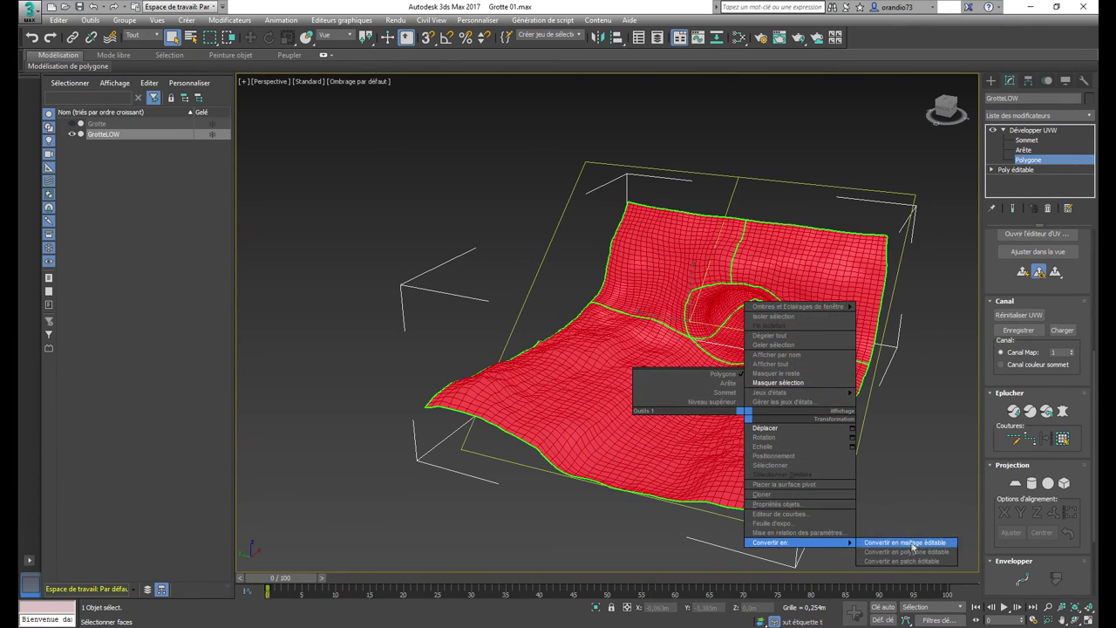
left_click(902, 540)
left_click(29, 11)
left_click(78, 131)
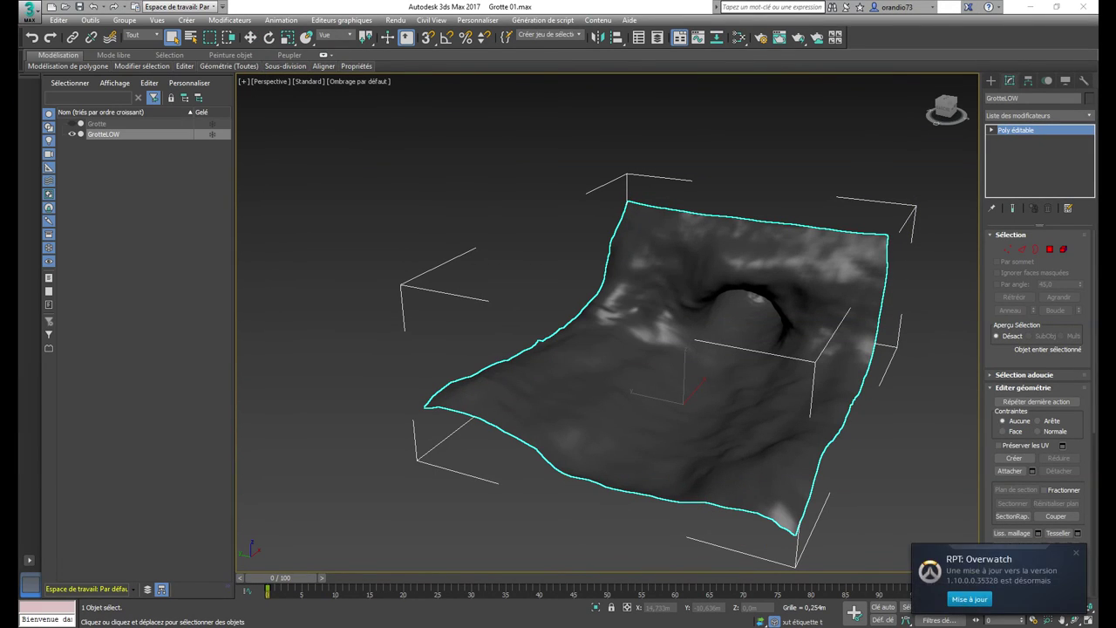